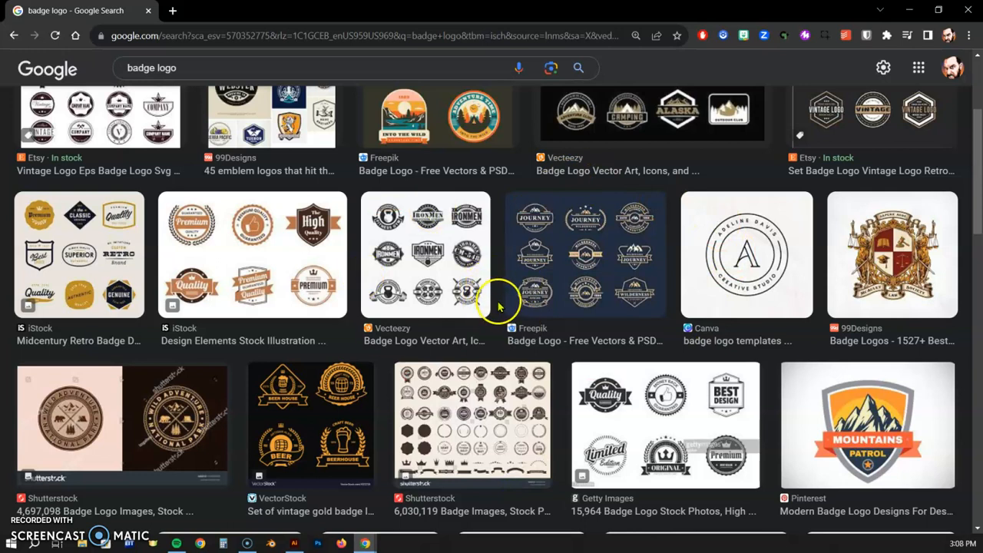
# Step: Look through the badge logo image results for reference, and switch to the Badges document in Illustrator
pyautogui.scroll(2, 491, 295)
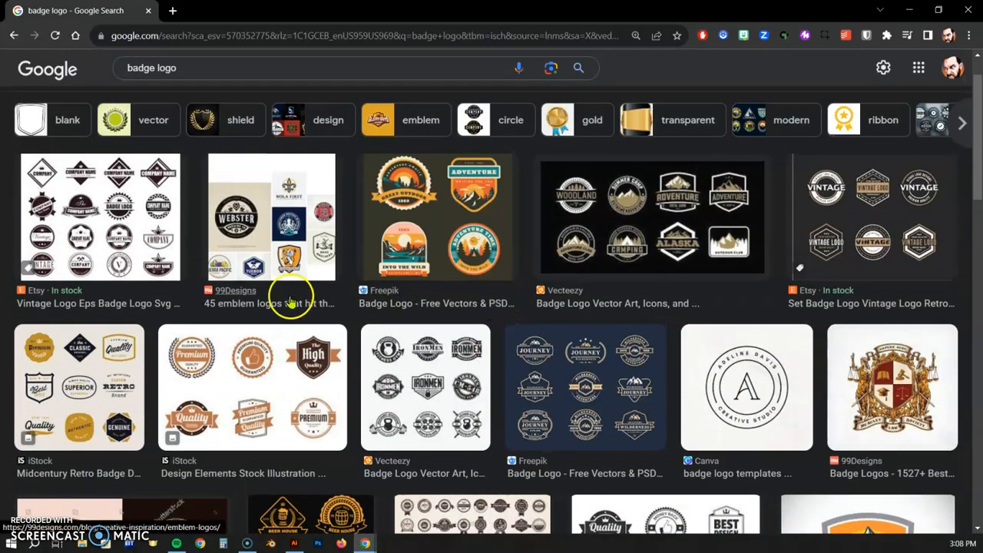
pyautogui.scroll(-2, 661, 408)
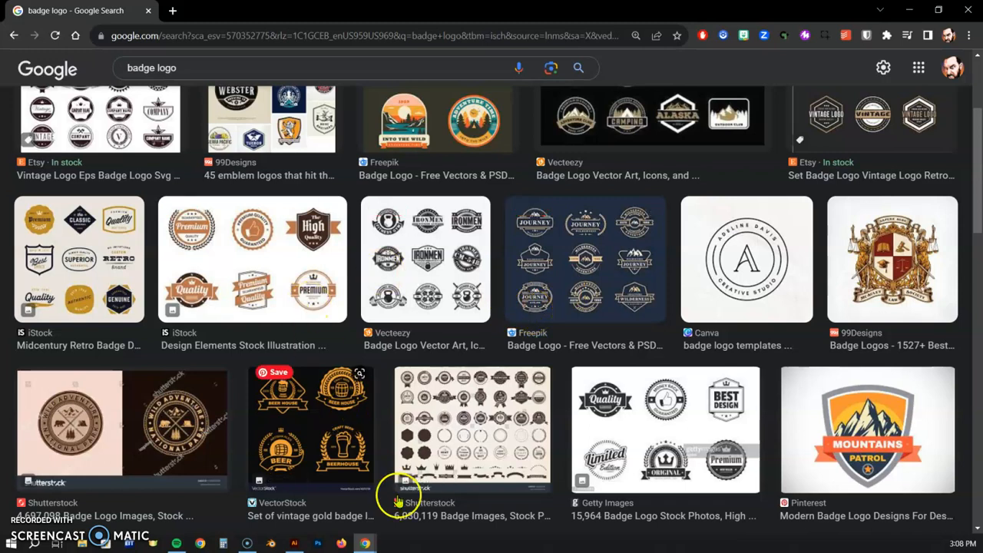
pyautogui.click(294, 542)
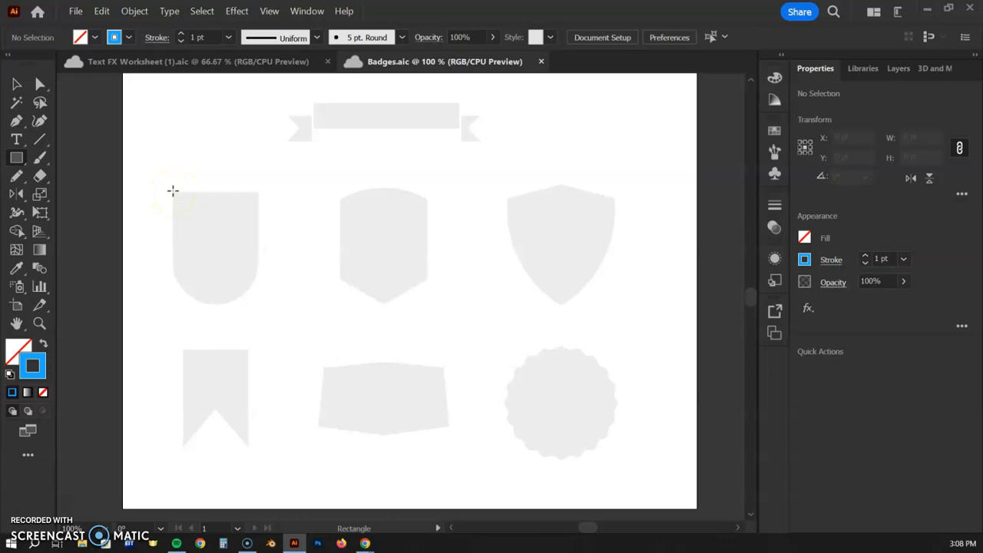
# Step: Draw a rectangle about 120 by 157 pt over the U-shaped badge template and set its stroke to 3 pt
pyautogui.hotkey('ctrl', '=')
pyautogui.moveTo(173, 188); pyautogui.dragTo(374, 165)
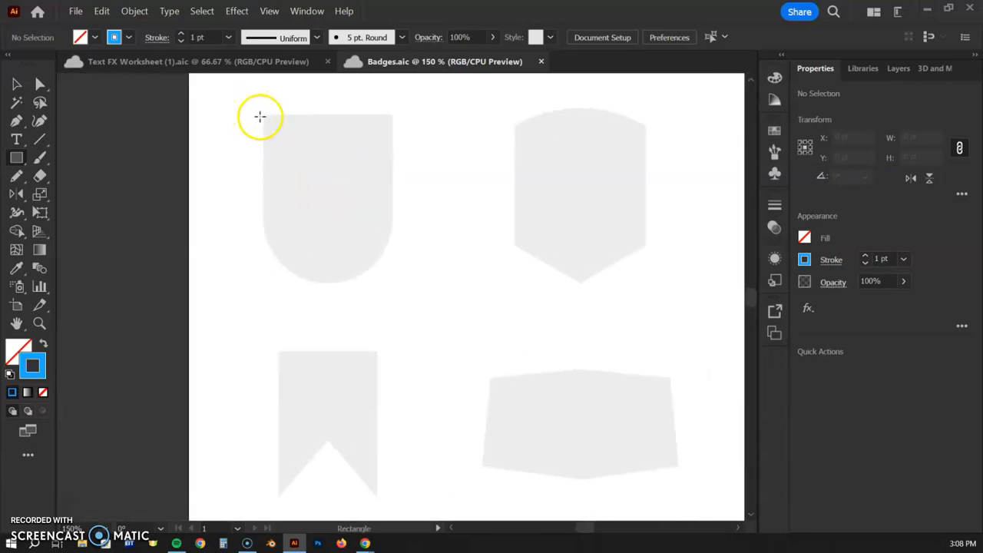
pyautogui.moveTo(262, 114); pyautogui.dragTo(393, 286)
pyautogui.click(180, 34)
pyautogui.click(180, 34)
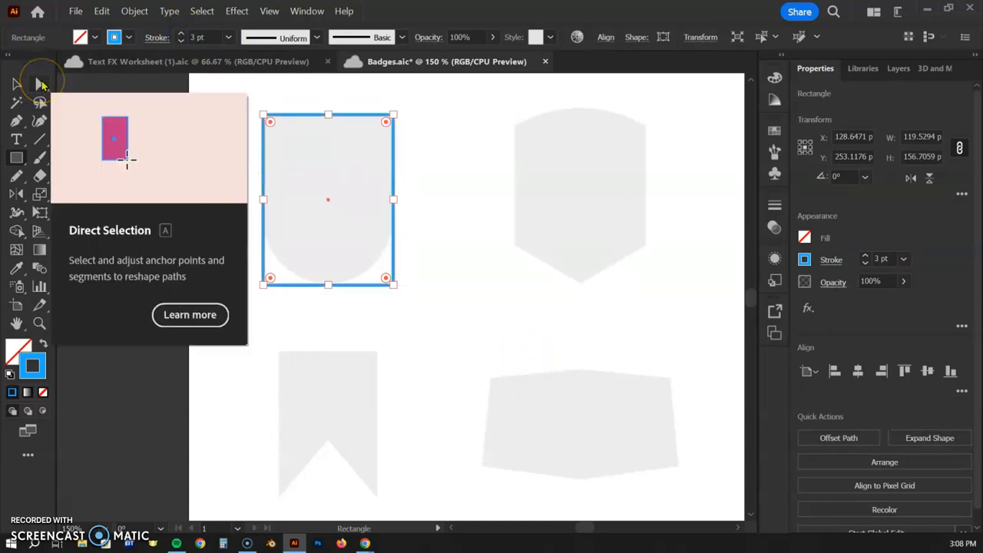
# Step: Round only the rectangle's two bottom corners to about 59.8 pt with Direct Selection, matching the U-shaped template
pyautogui.click(40, 84)
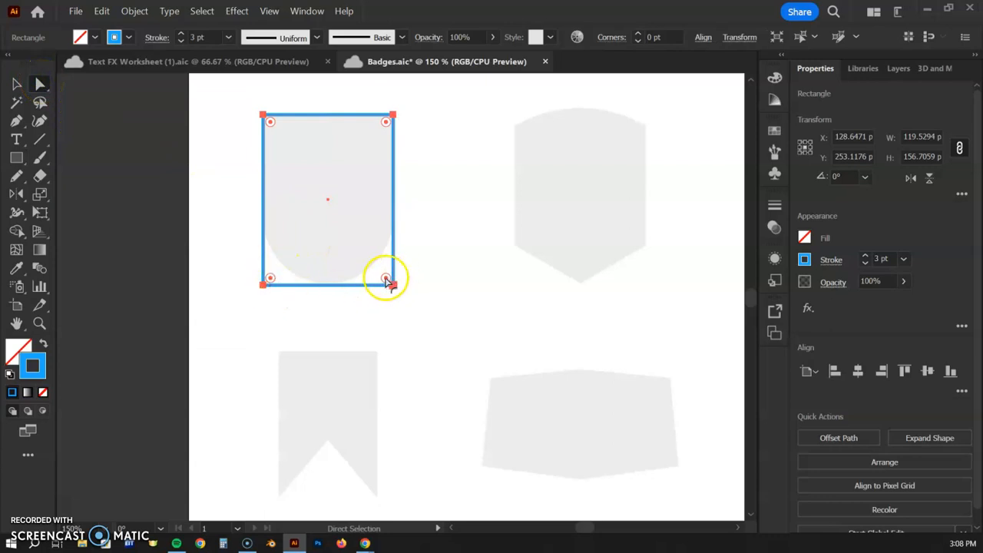
pyautogui.moveTo(271, 279); pyautogui.dragTo(358, 161)
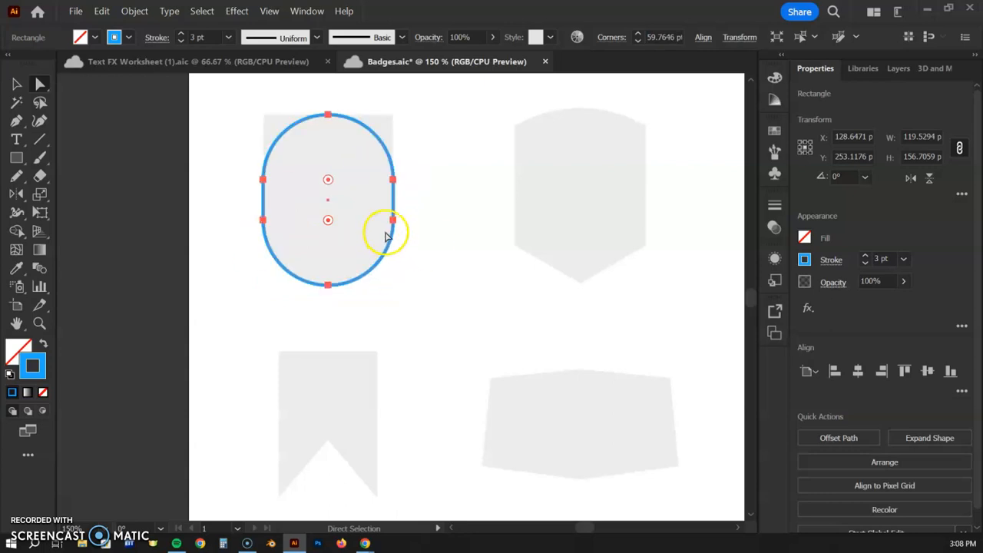
pyautogui.hotkey('ctrl', 'z')
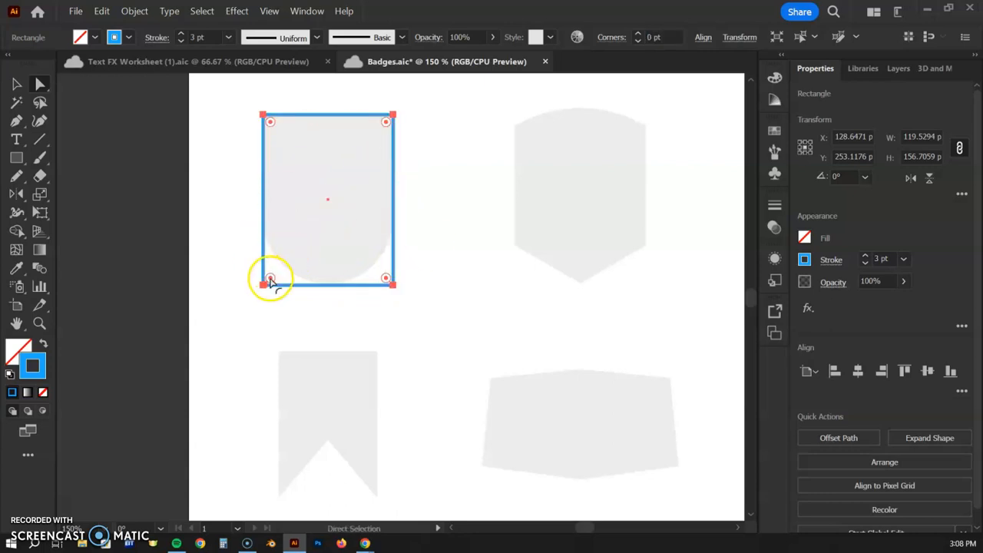
pyautogui.click(388, 281)
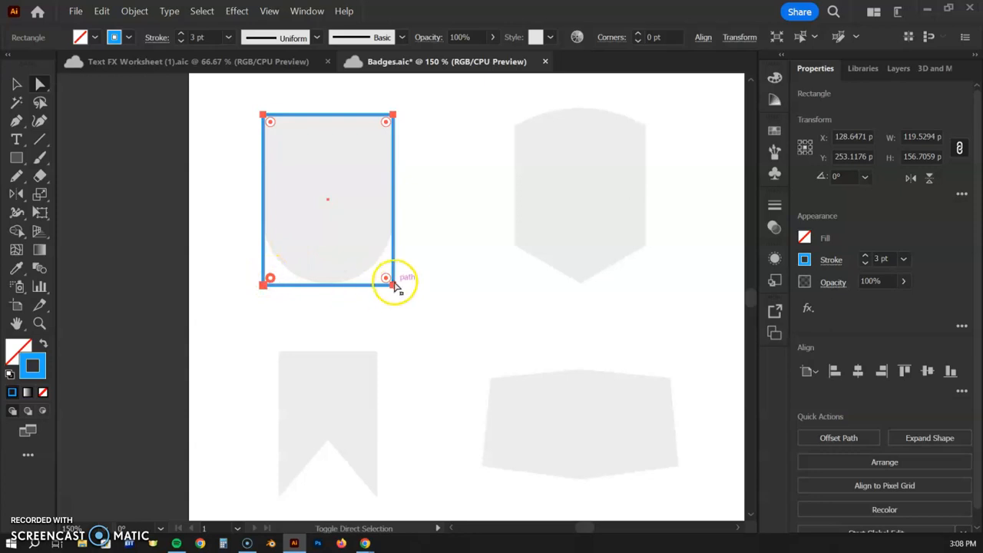
pyautogui.moveTo(388, 281); pyautogui.dragTo(247, 120)
# Step: Draw a hexagon about 179 by 155 pt over the second badge template and rotate it to 270° so it points upward
pyautogui.click(628, 222)
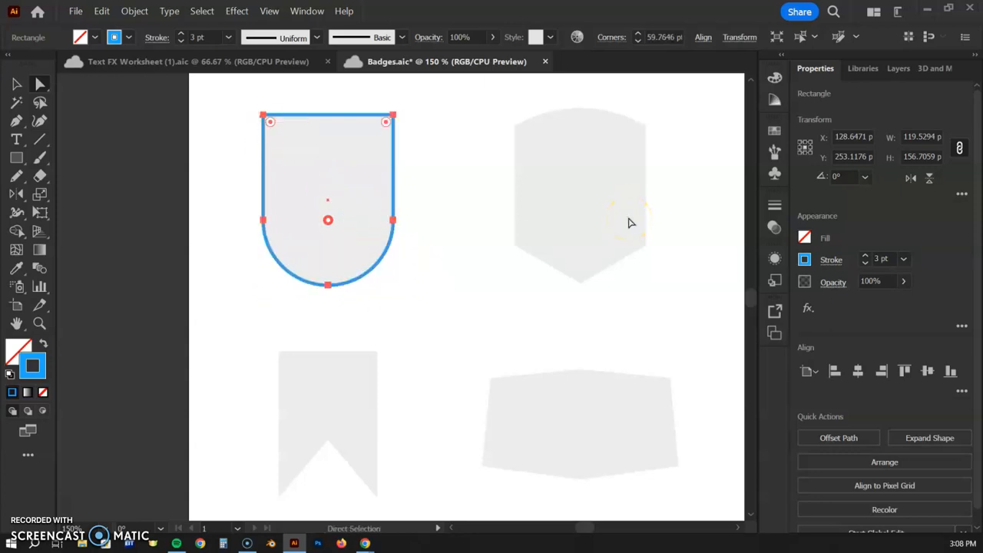
pyautogui.moveTo(586, 171); pyautogui.dragTo(369, 199)
pyautogui.click(14, 158)
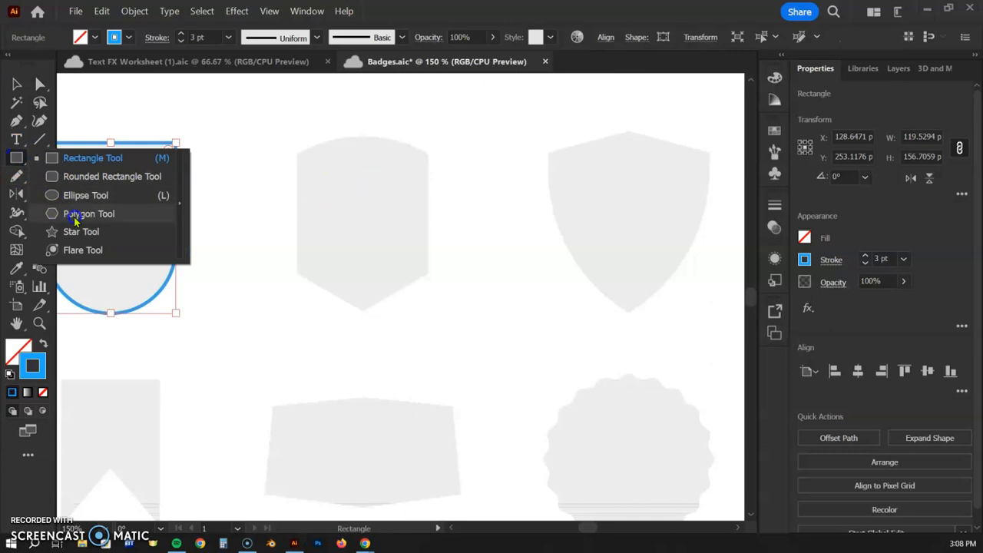
pyautogui.click(74, 217)
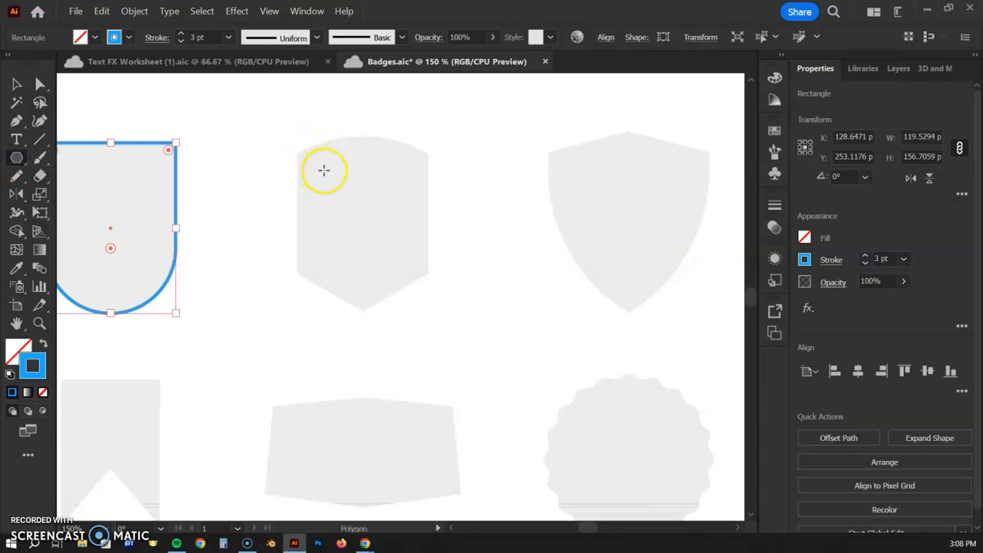
pyautogui.moveTo(359, 210); pyautogui.dragTo(417, 278)
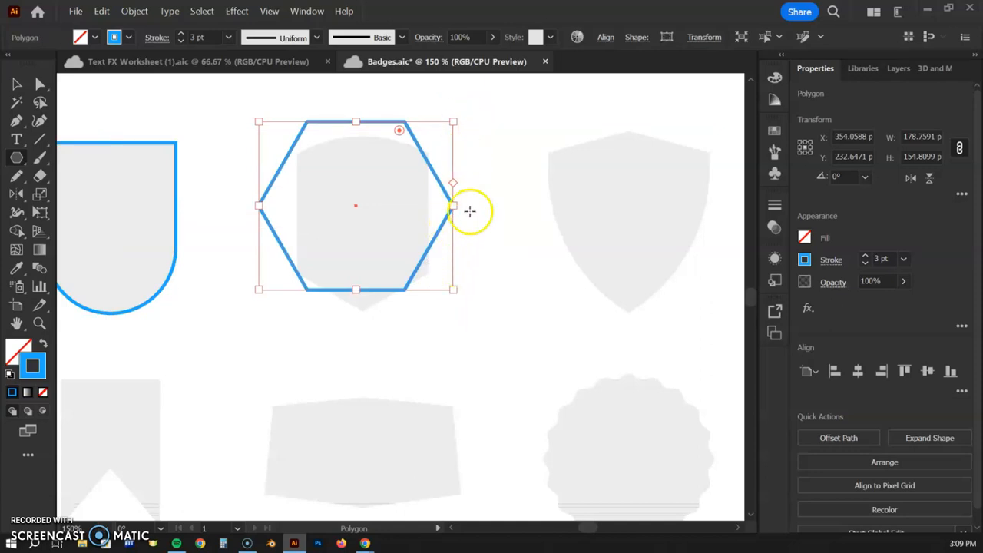
pyautogui.moveTo(458, 117); pyautogui.dragTo(441, 278)
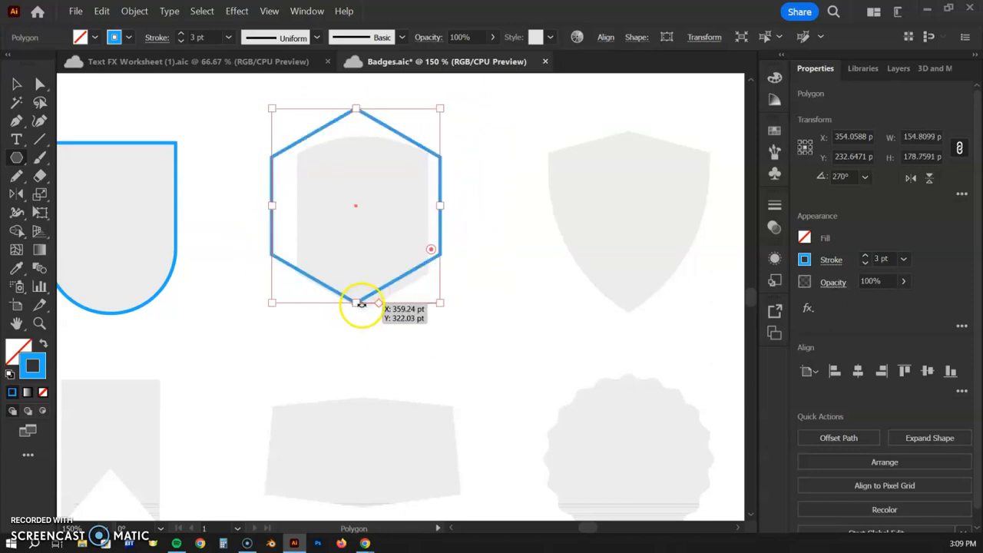
# Step: Move the hexagon down onto the centre of the badge template and narrow it from both sides to 120 pt wide
pyautogui.click(14, 84)
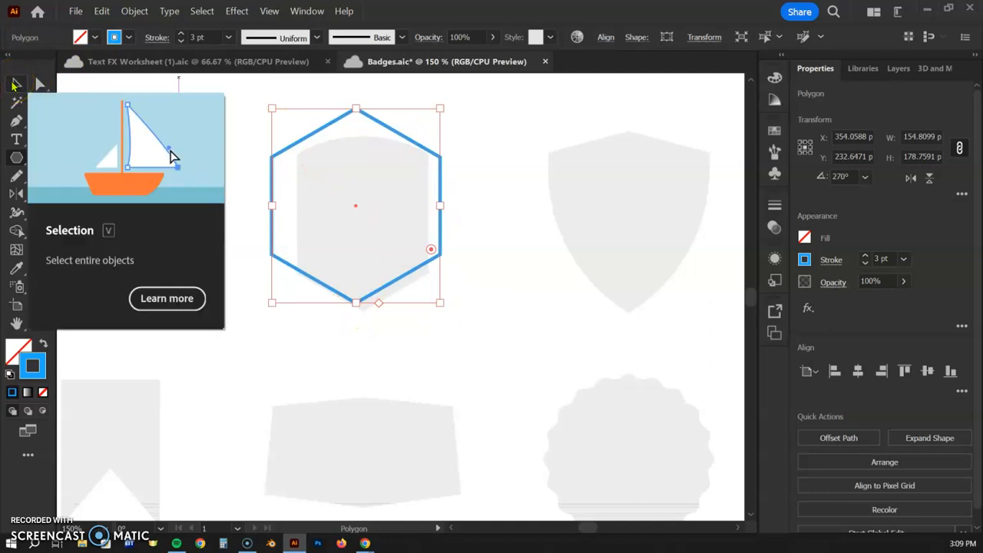
pyautogui.moveTo(357, 211); pyautogui.dragTo(363, 218)
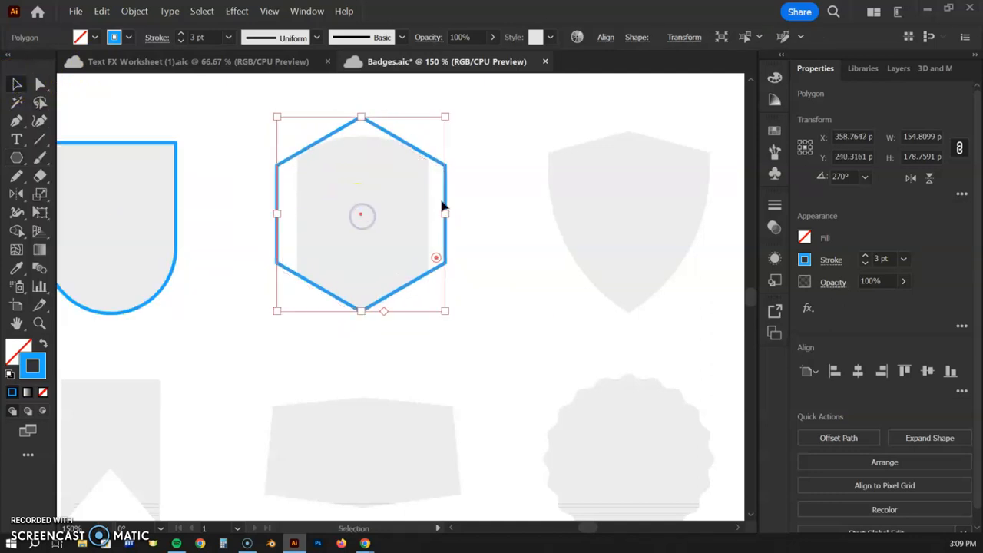
pyautogui.moveTo(447, 214); pyautogui.dragTo(429, 215)
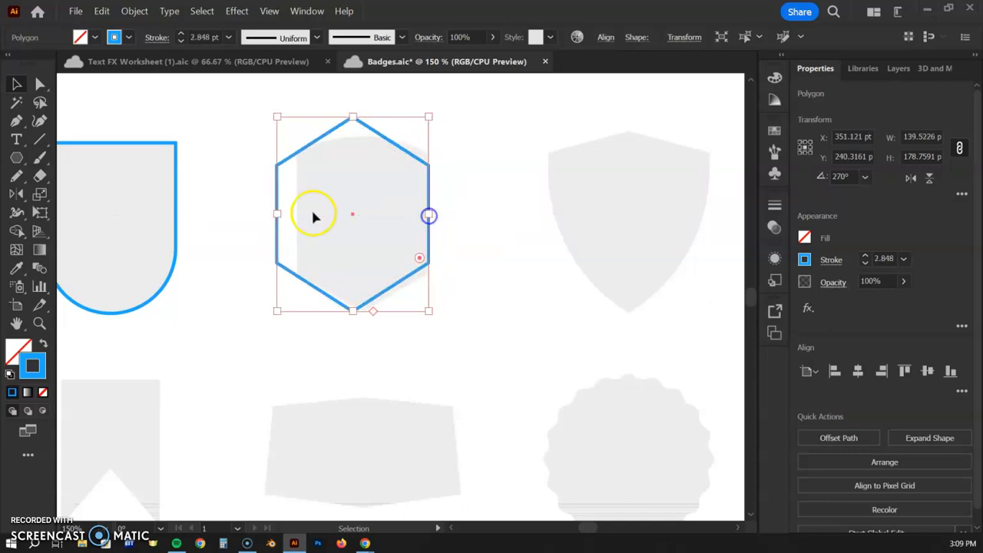
pyautogui.moveTo(274, 212); pyautogui.dragTo(298, 212)
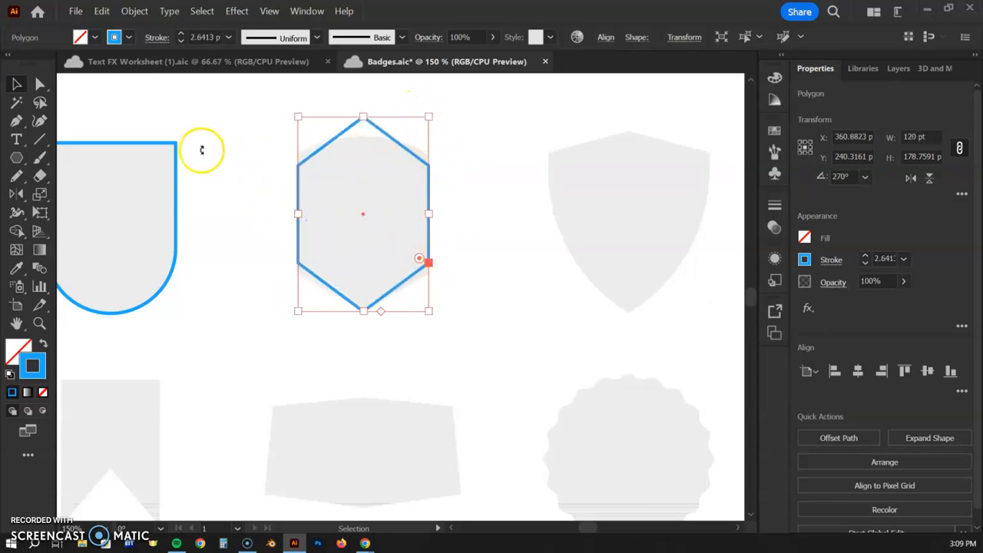
# Step: Raise the hexagon's bottom anchor point to flatten the lower point to the template's angle
pyautogui.click(38, 84)
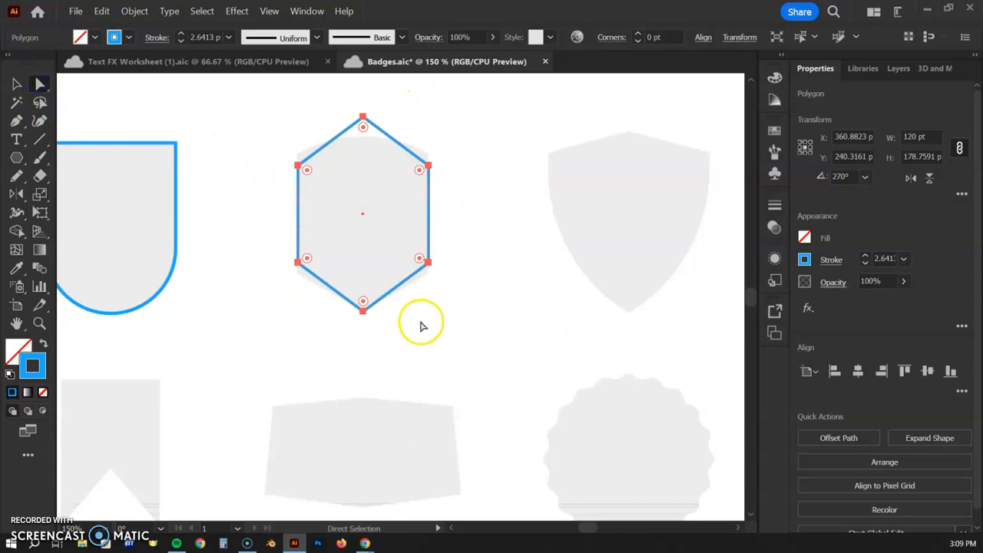
pyautogui.click(363, 314)
pyautogui.moveTo(364, 315); pyautogui.dragTo(364, 298)
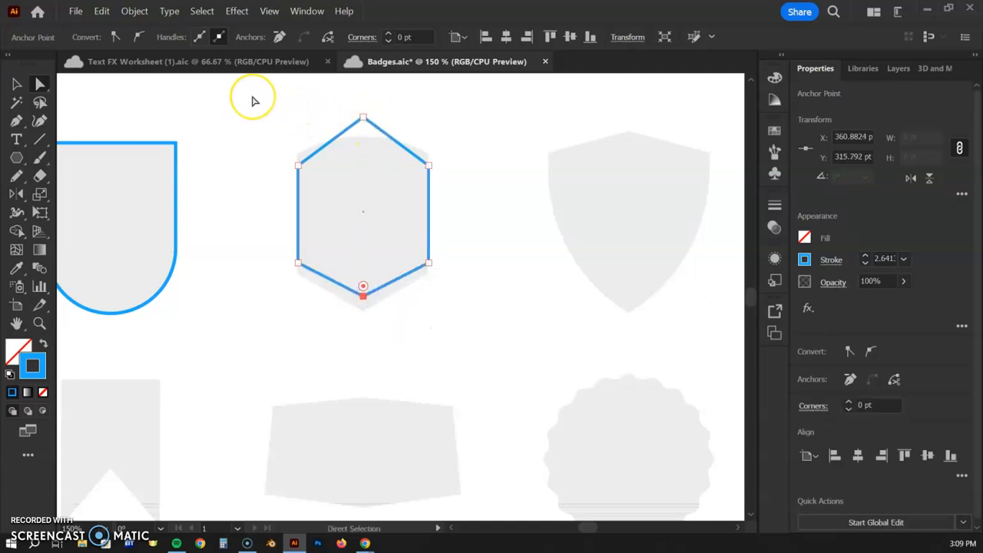
# Step: Move the hexagon's upper three anchors up and its lower three anchors down to line up with the template's side and bottom corners
pyautogui.moveTo(406, 182); pyautogui.dragTo(461, 191)
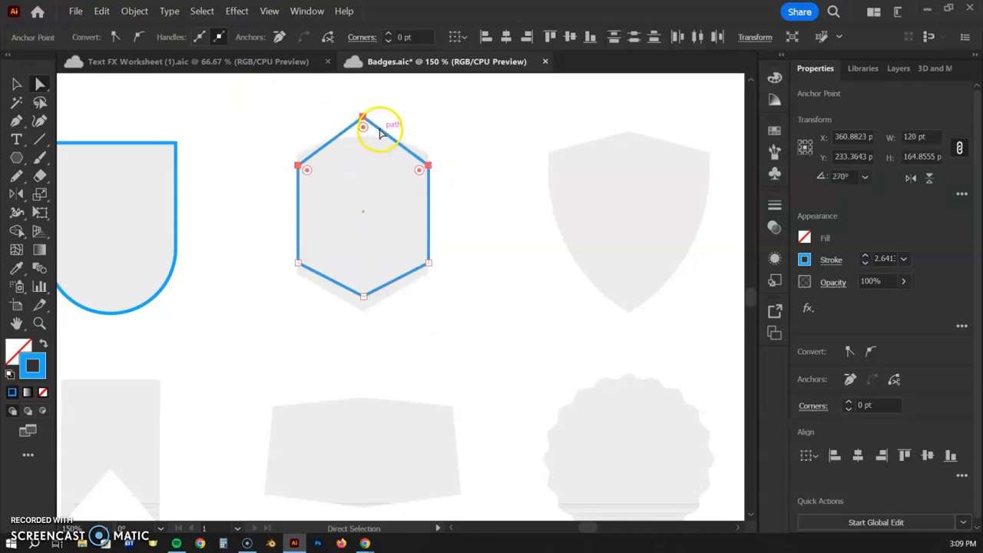
pyautogui.moveTo(379, 131); pyautogui.dragTo(377, 119)
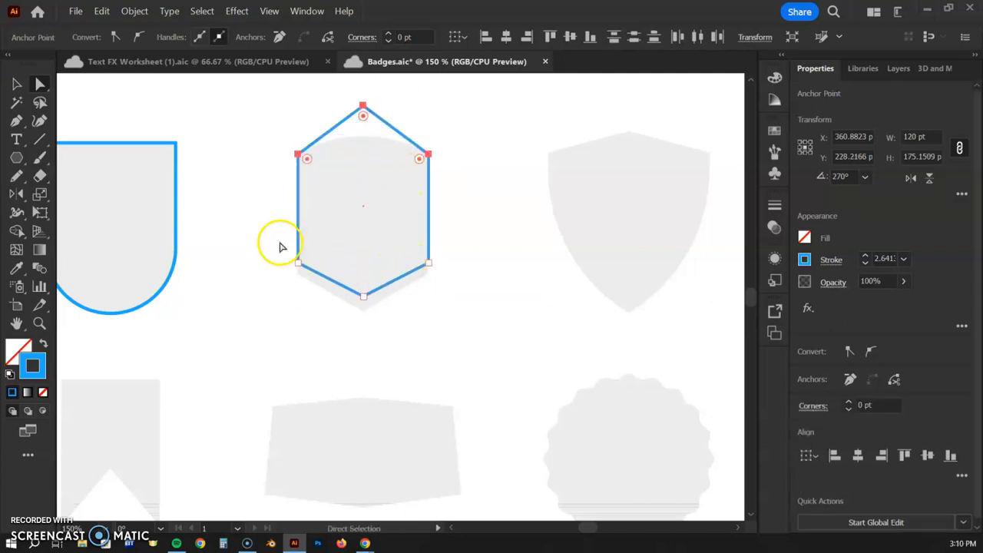
pyautogui.moveTo(272, 241); pyautogui.dragTo(472, 322)
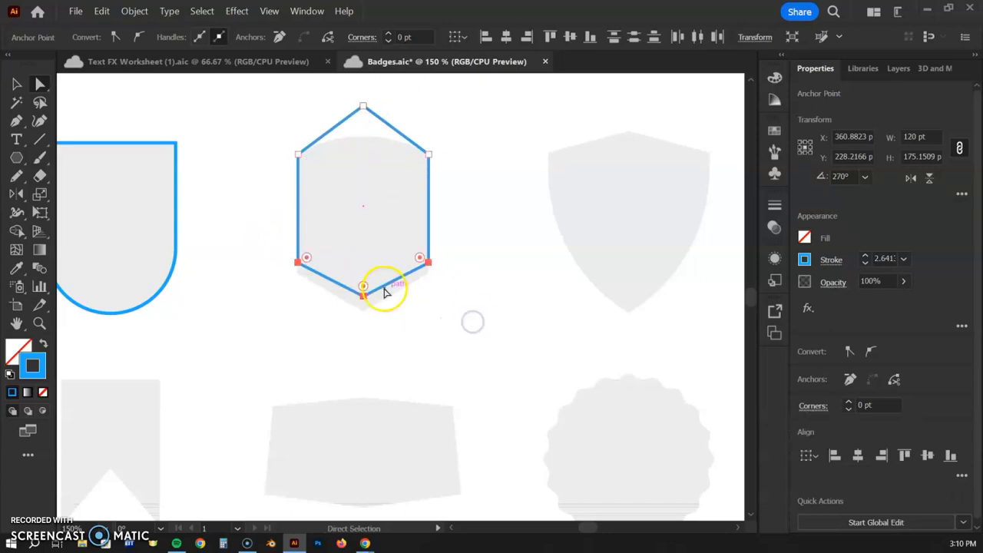
pyautogui.moveTo(383, 287); pyautogui.dragTo(384, 302)
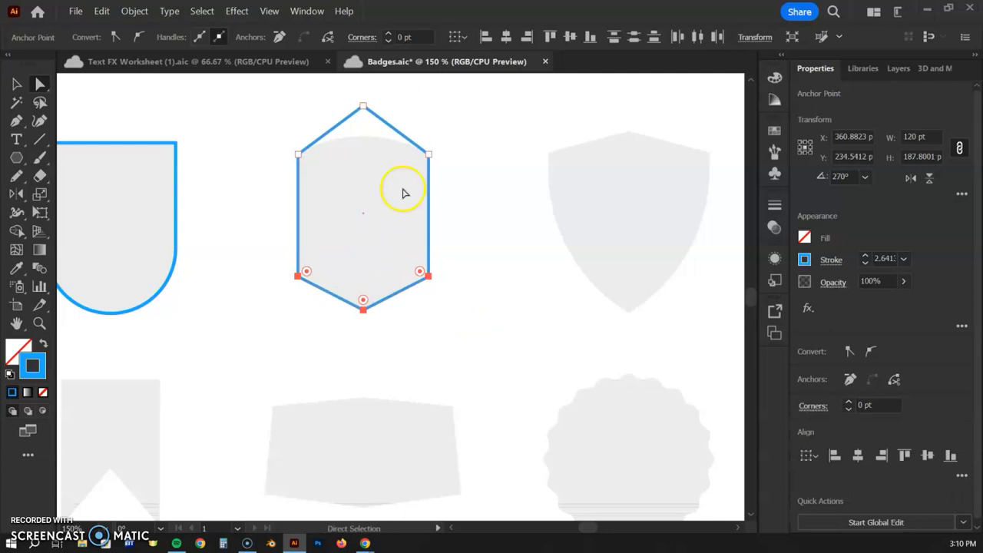
pyautogui.click(415, 105)
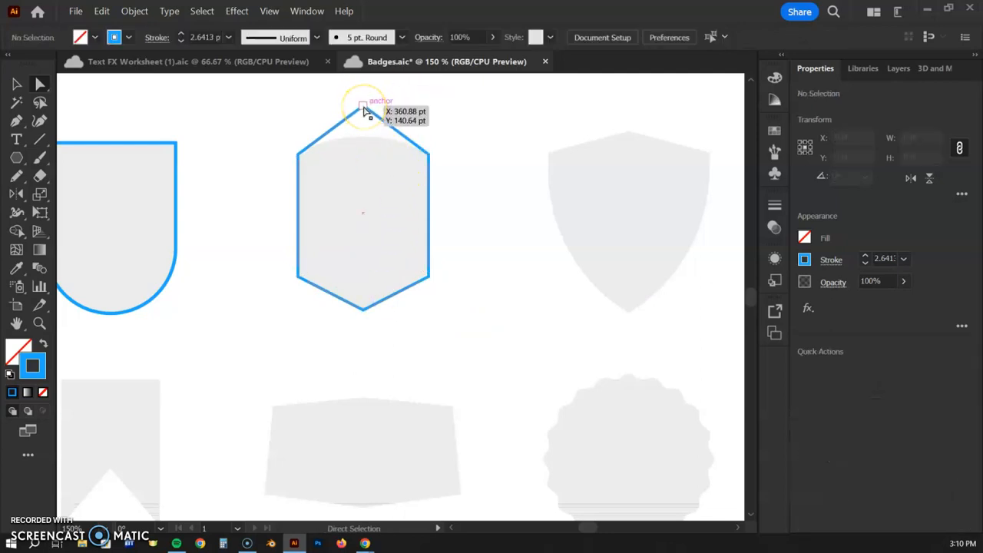
# Step: Round the hexagon's top corner to about 100.4 pt so it forms the badge's curved upper edge
pyautogui.click(364, 107)
pyautogui.click(364, 115)
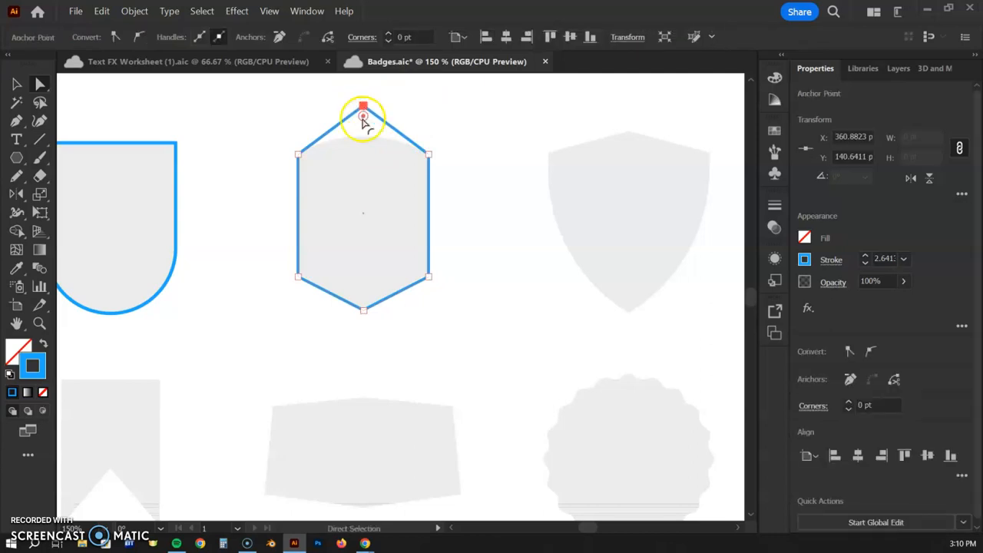
pyautogui.moveTo(363, 117); pyautogui.dragTo(370, 287)
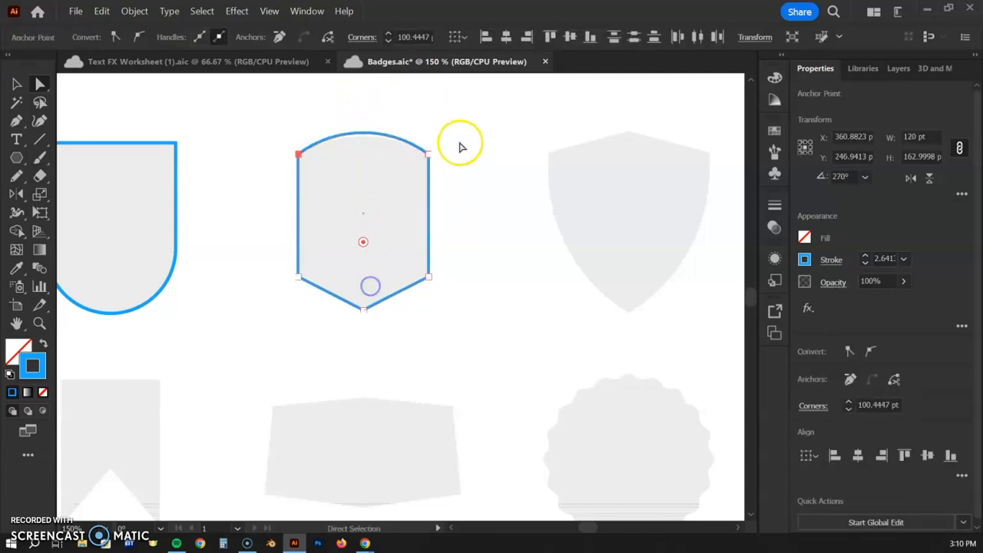
pyautogui.click(486, 273)
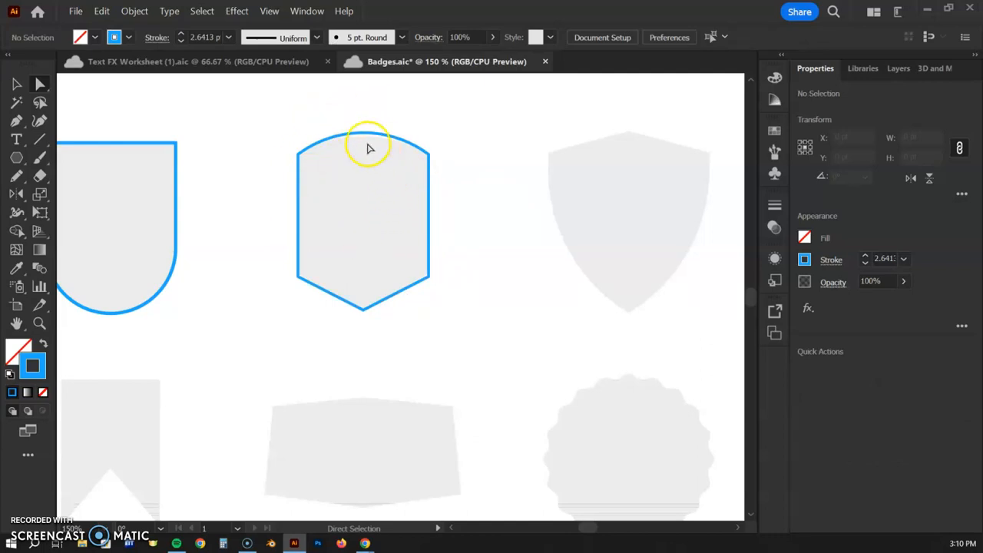
# Step: Draw a closed straight-sided outline about 72 by 169 pt around the left half of the shield template with the Pen tool
pyautogui.press('space')
pyautogui.moveTo(574, 202); pyautogui.dragTo(356, 193)
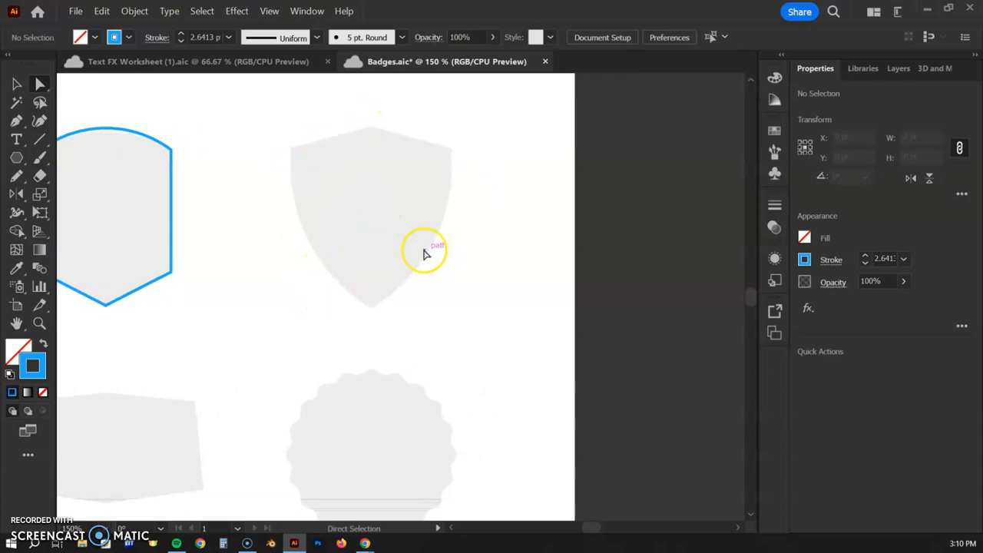
pyautogui.click(16, 120)
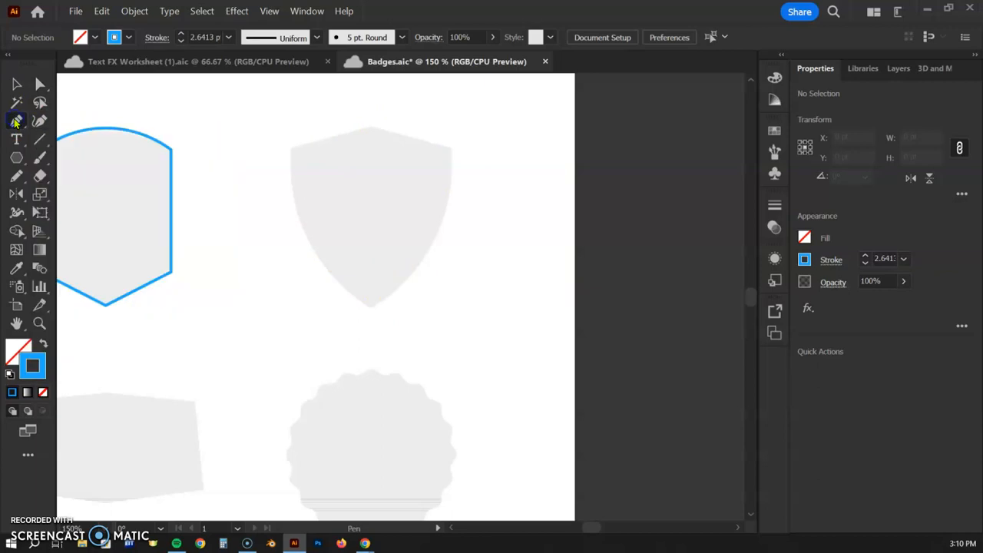
pyautogui.click(370, 126)
pyautogui.moveTo(291, 147); pyautogui.dragTo(296, 267)
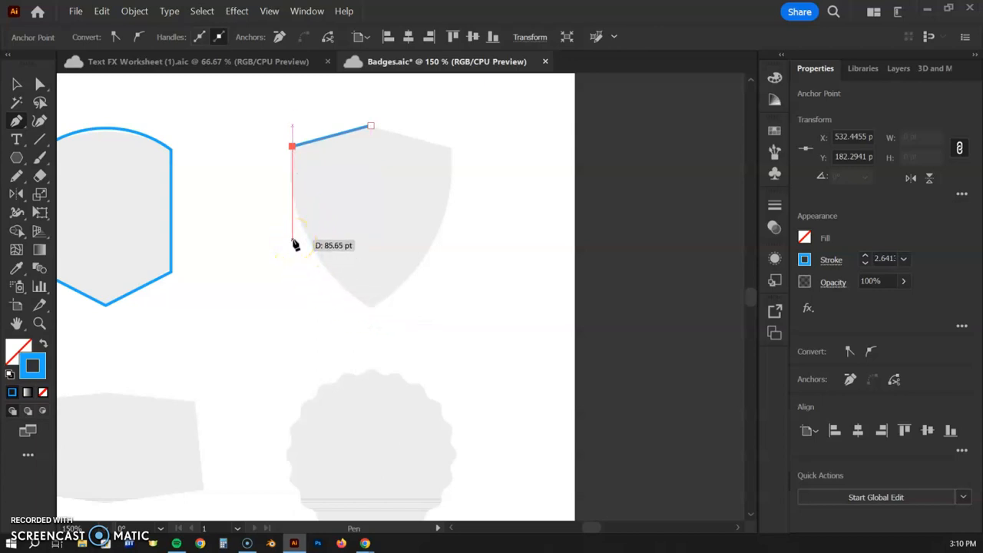
pyautogui.click(291, 240)
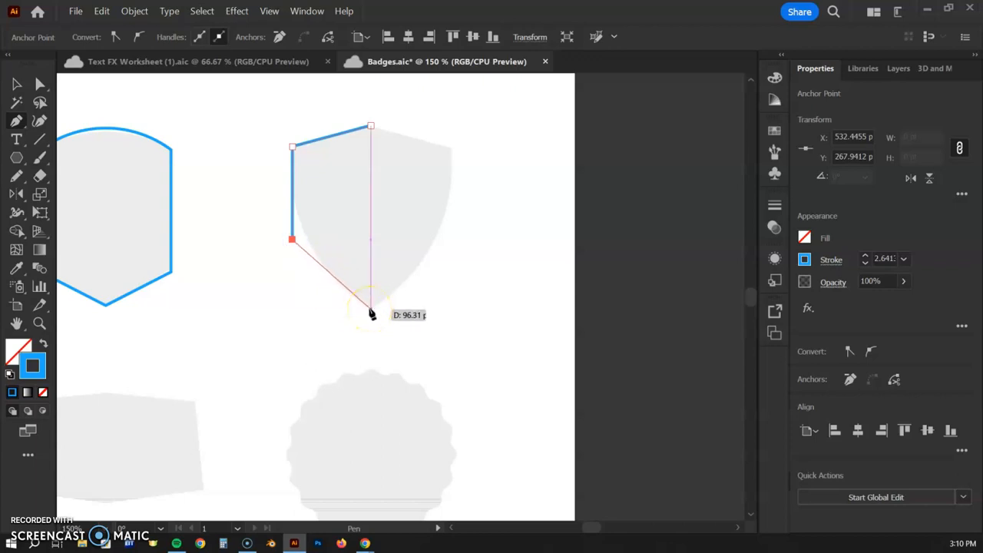
pyautogui.click(370, 308)
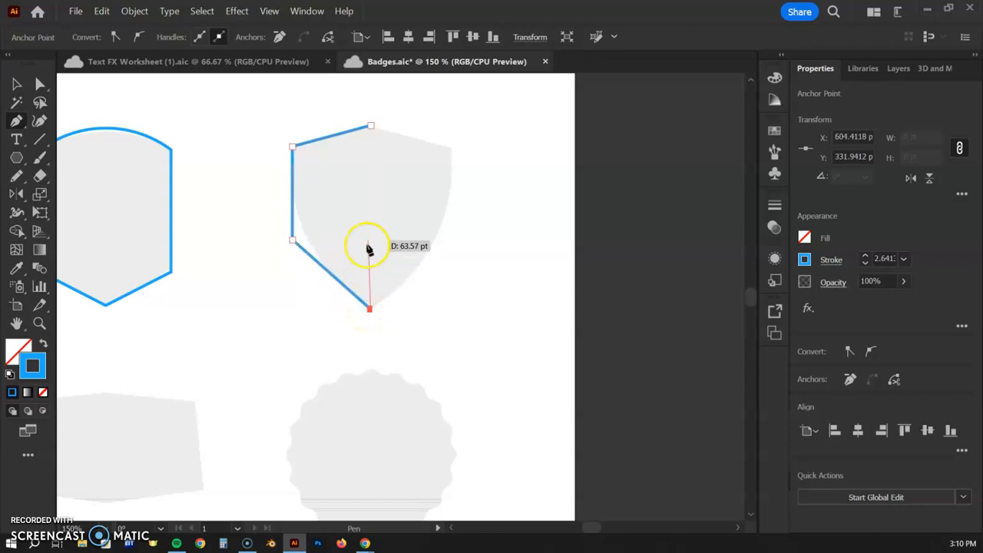
pyautogui.click(371, 127)
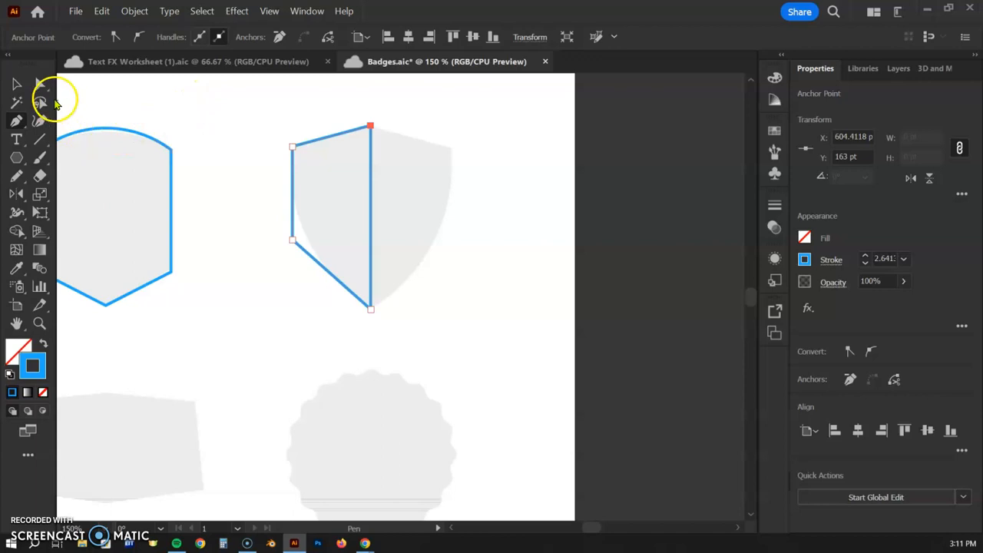
pyautogui.click(40, 84)
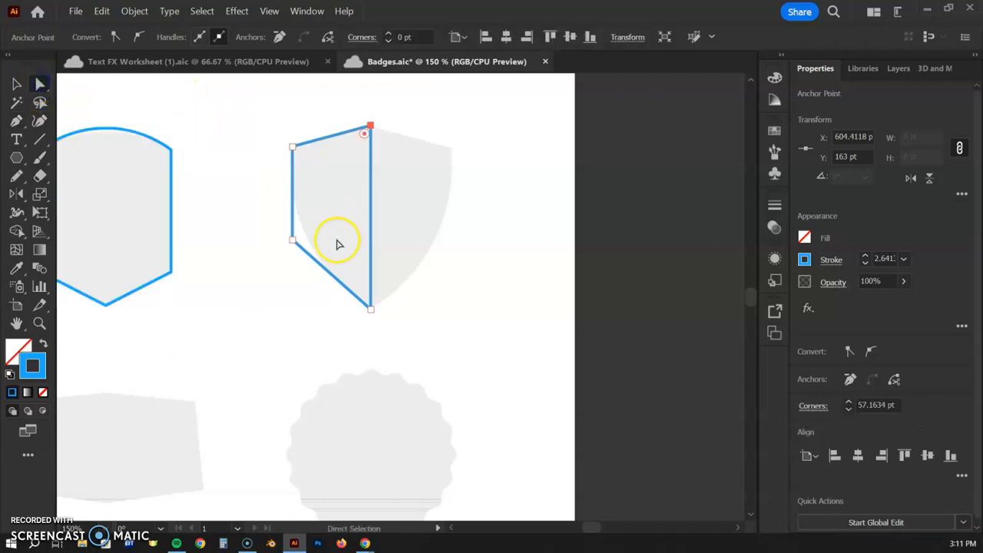
# Step: Round the lower-left corner of the half-shield outline to about 145.2 pt so it follows the template's curved side
pyautogui.click(294, 241)
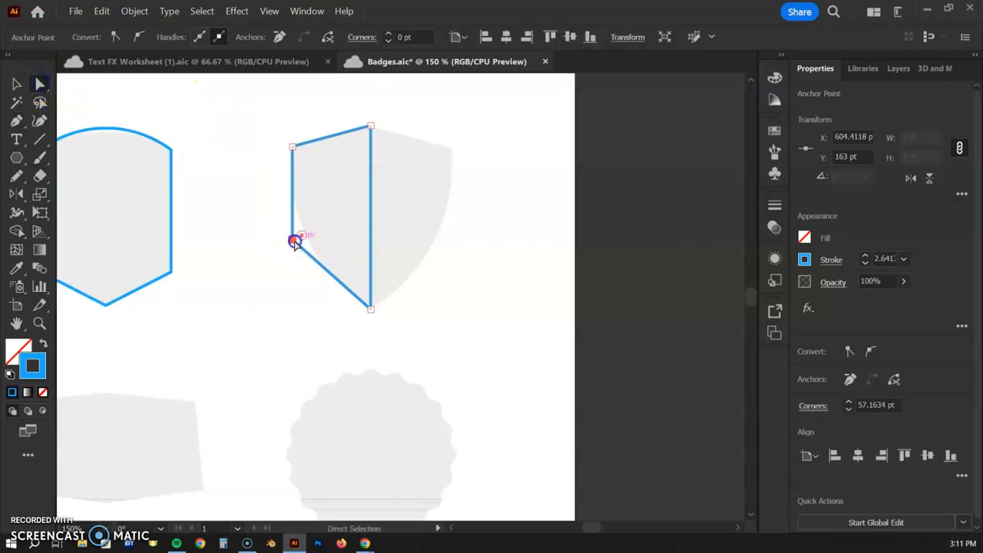
pyautogui.moveTo(302, 238); pyautogui.dragTo(451, 169)
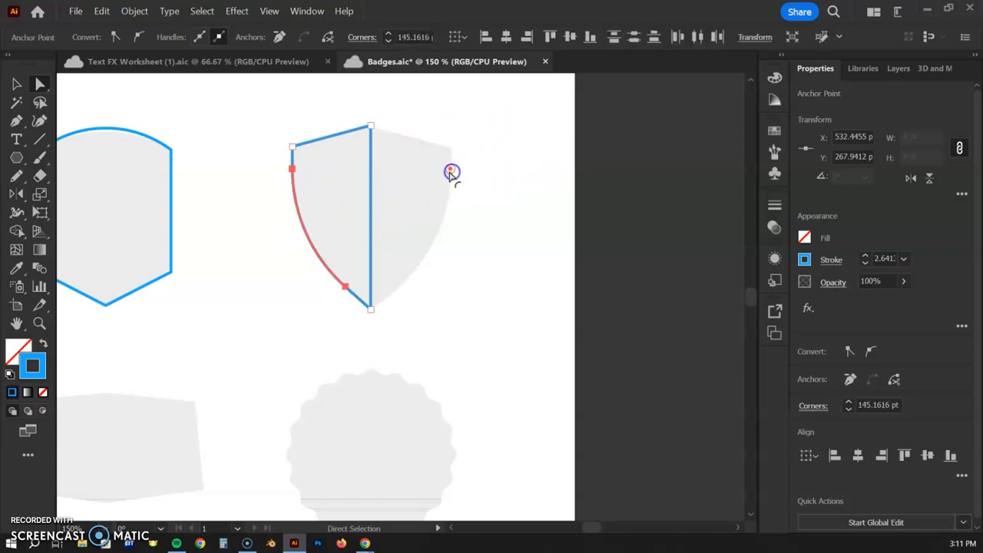
pyautogui.click(18, 84)
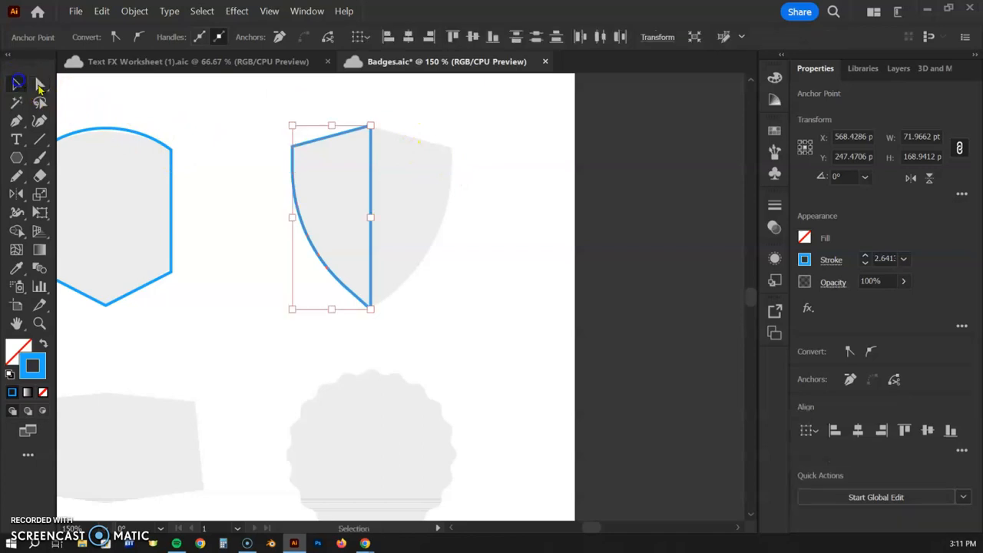
pyautogui.click(437, 207)
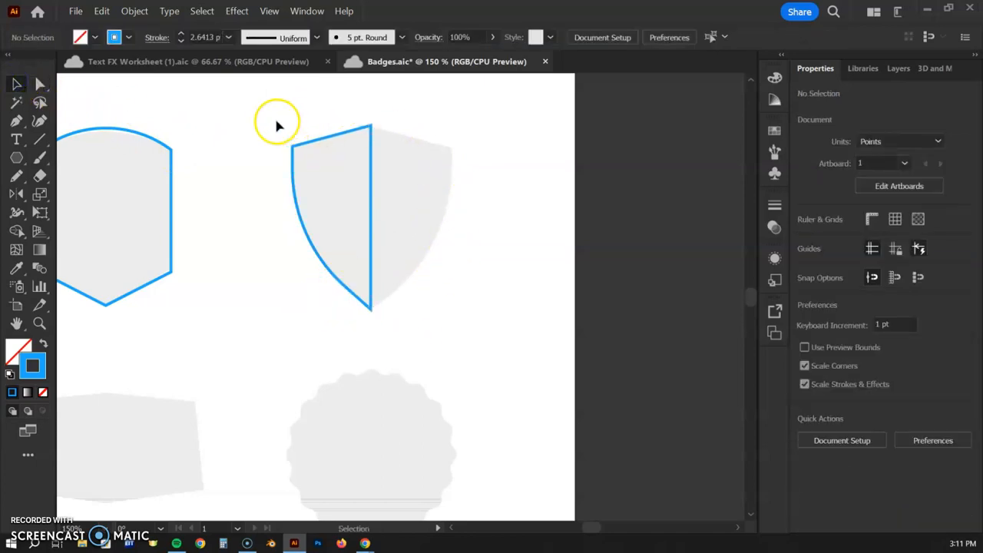
# Step: Create a mirrored copy of the half-shield across a vertical axis along its straight centre edge with the Reflect tool
pyautogui.moveTo(274, 117); pyautogui.dragTo(412, 338)
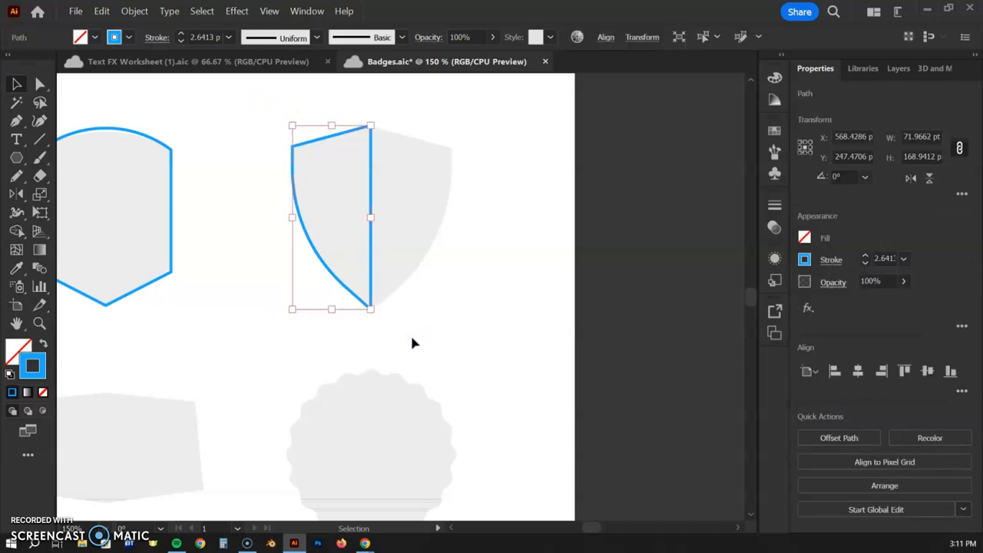
pyautogui.click(17, 194)
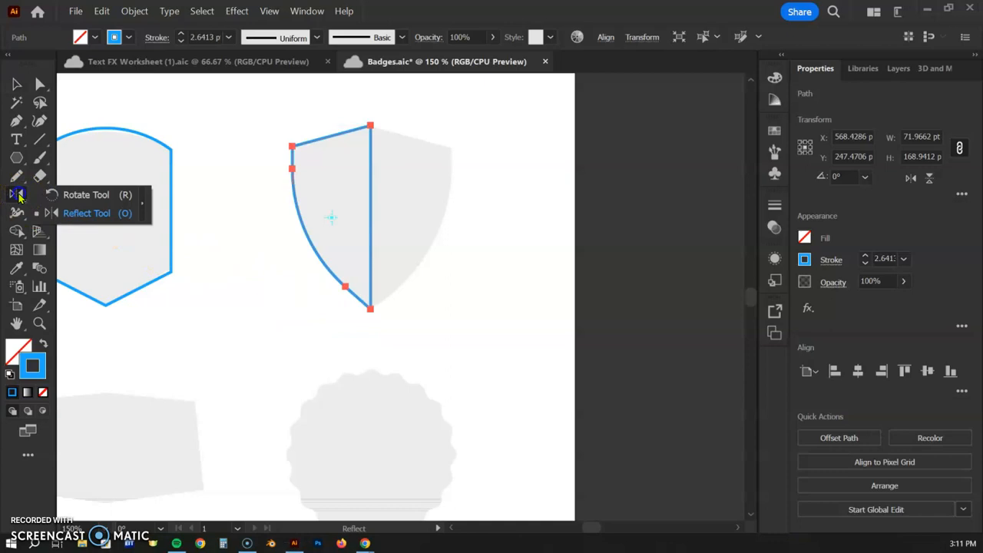
pyautogui.click(55, 195)
pyautogui.click(17, 194)
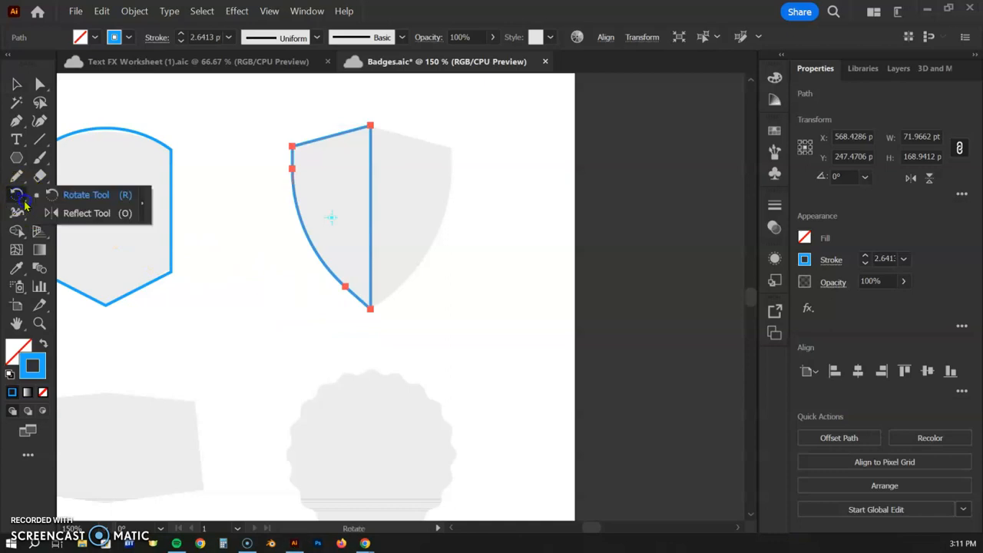
pyautogui.click(43, 213)
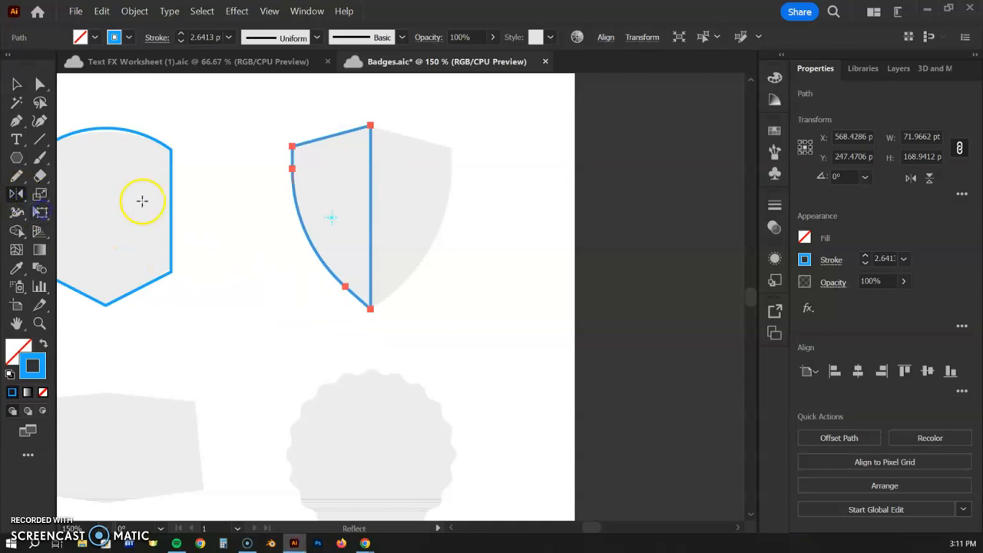
pyautogui.keyDown('alt'); pyautogui.click(370, 218); pyautogui.keyUp('alt')
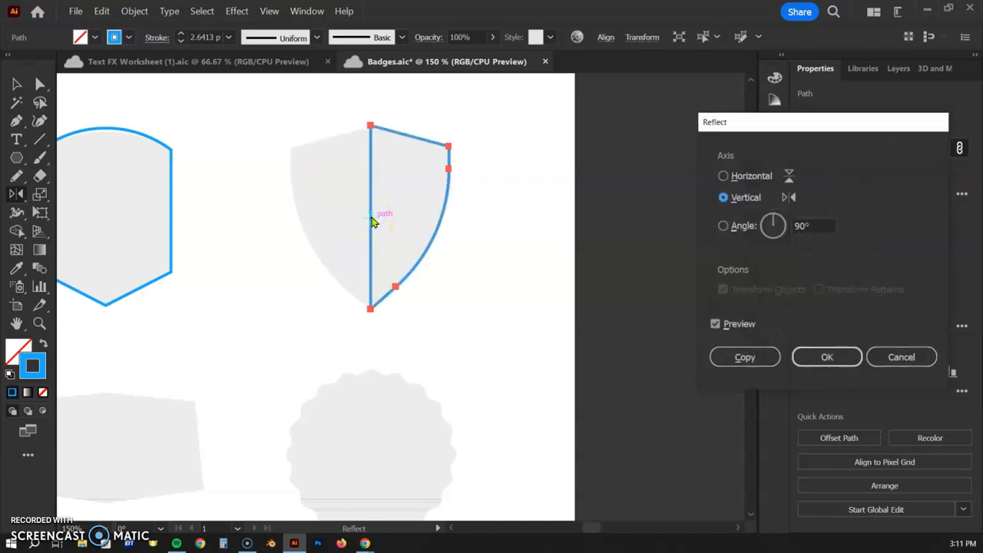
pyautogui.click(748, 357)
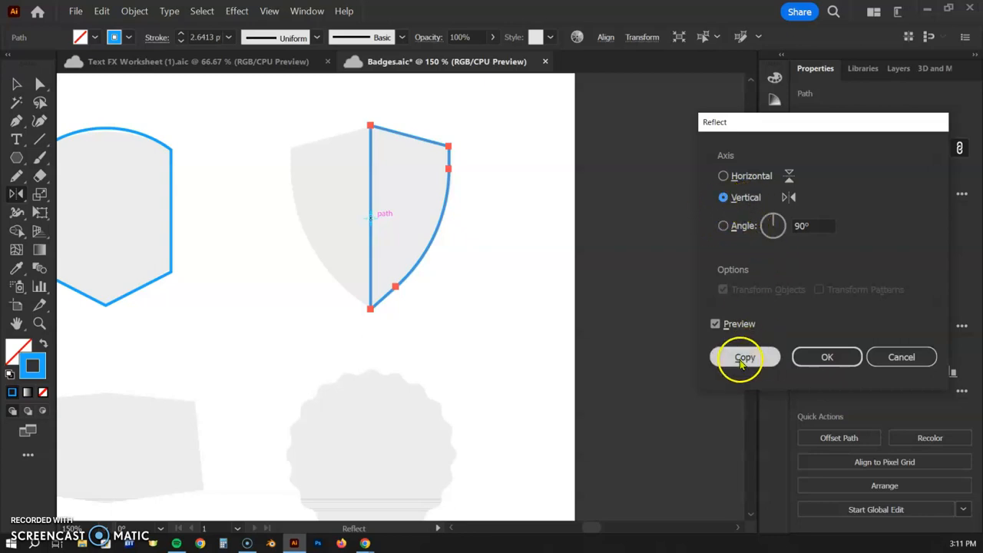
pyautogui.click(739, 358)
# Step: Merge both shield halves into a single shape with the Shape Builder tool
pyautogui.click(17, 83)
pyautogui.moveTo(306, 107); pyautogui.dragTo(491, 315)
pyautogui.click(17, 230)
pyautogui.moveTo(327, 208); pyautogui.dragTo(413, 201)
pyautogui.click(17, 83)
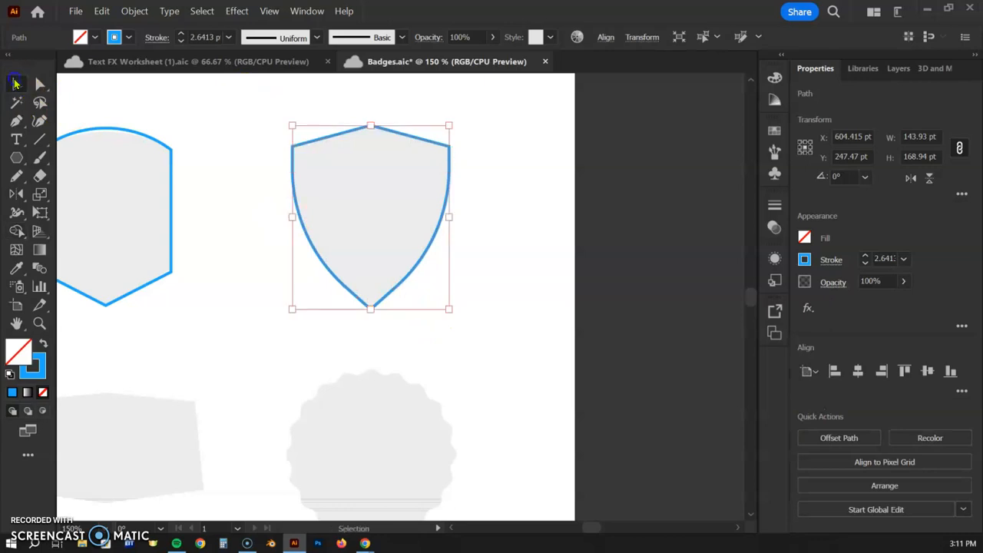
pyautogui.click(258, 121)
# Step: Draw a rectangle about 89 by 138 pt over the notched ribbon template in the bottom row
pyautogui.press('space')
pyautogui.moveTo(268, 345); pyautogui.dragTo(561, 176)
pyautogui.moveTo(226, 283); pyautogui.dragTo(337, 294)
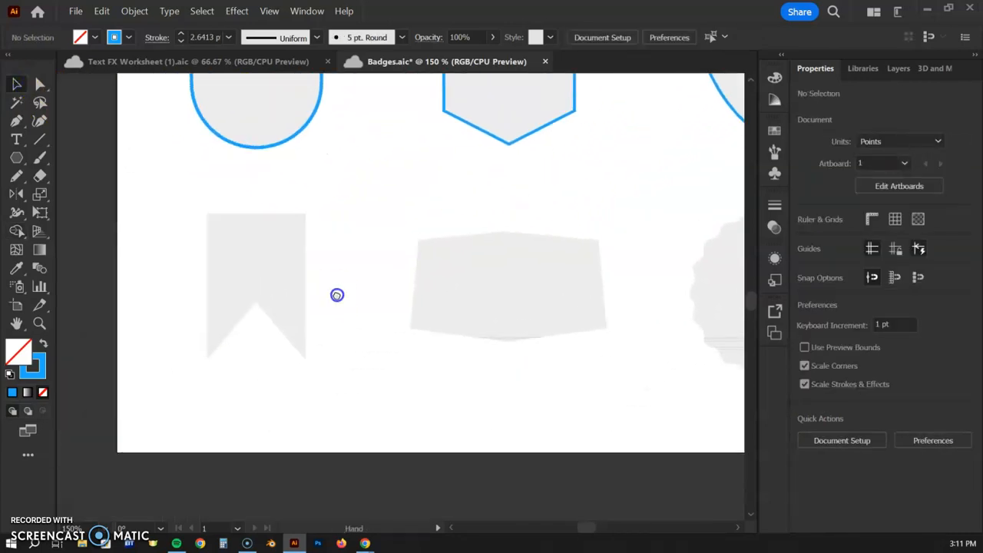
pyautogui.click(16, 121)
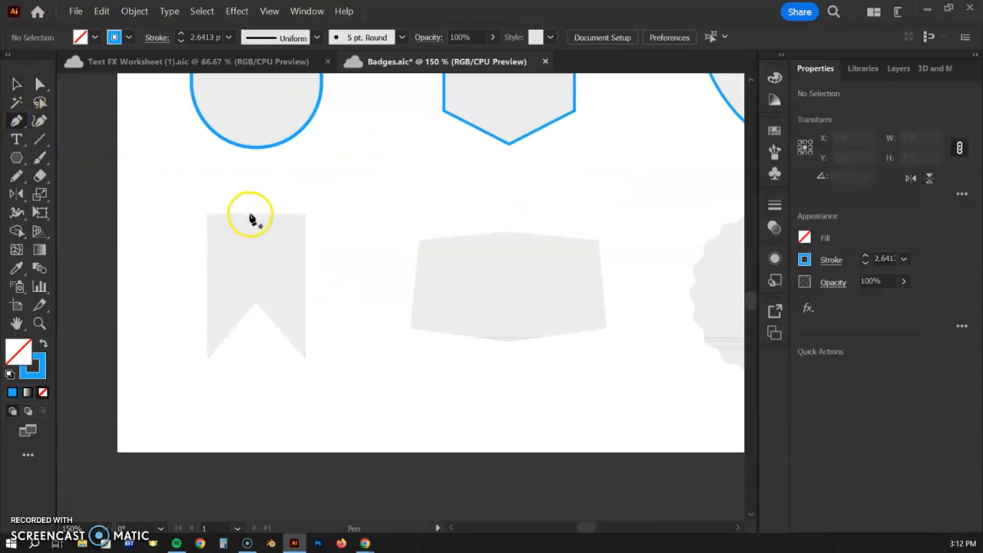
pyautogui.click(16, 158)
pyautogui.click(70, 159)
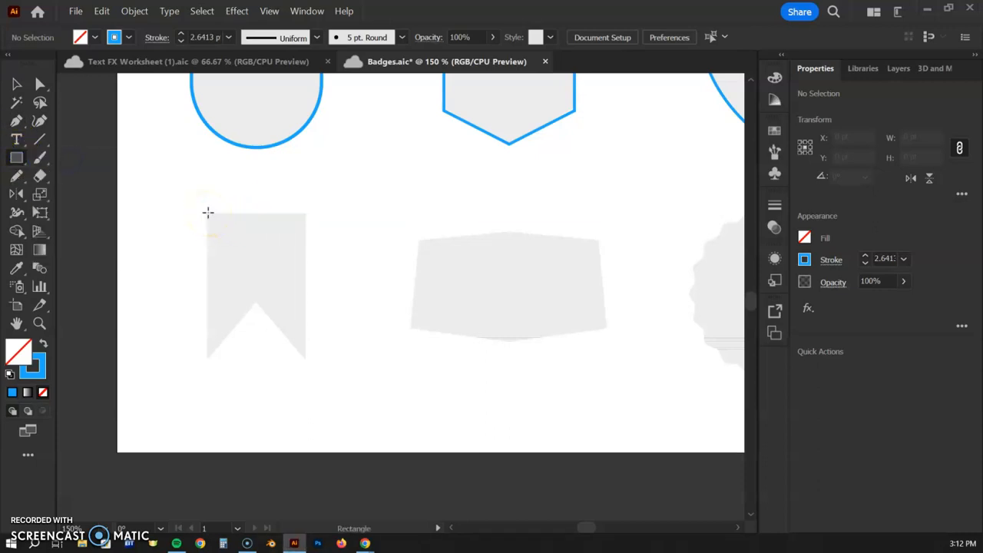
pyautogui.moveTo(208, 213); pyautogui.dragTo(305, 363)
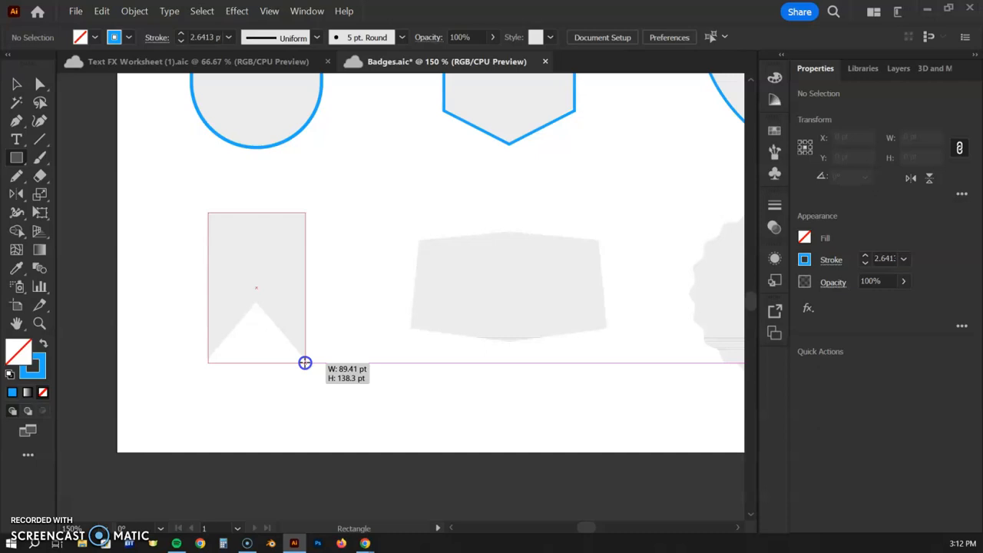
pyautogui.moveTo(305, 362); pyautogui.dragTo(305, 362)
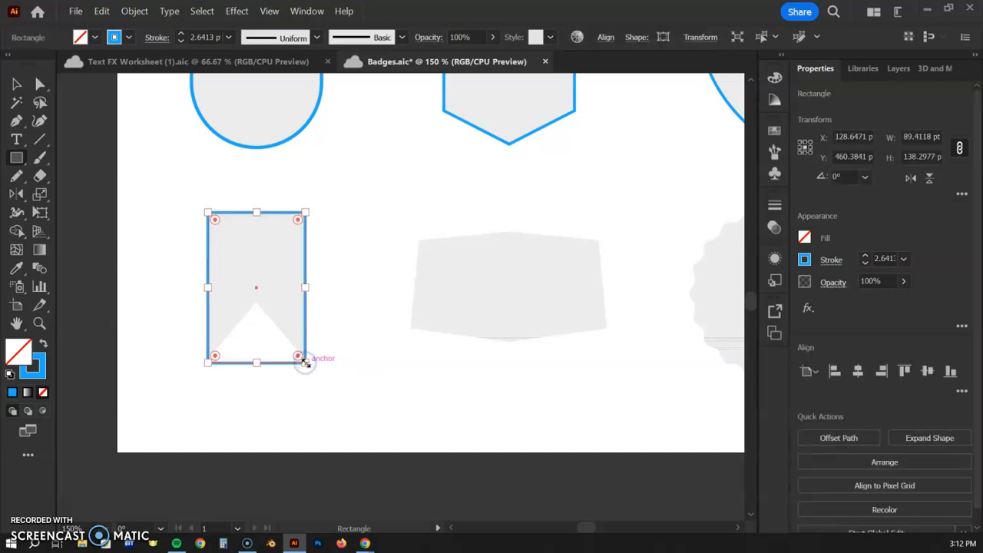
# Step: Add an anchor at the midpoint of the ribbon rectangle's bottom edge and raise it about 52 pt to form the template's notch
pyautogui.click(15, 121)
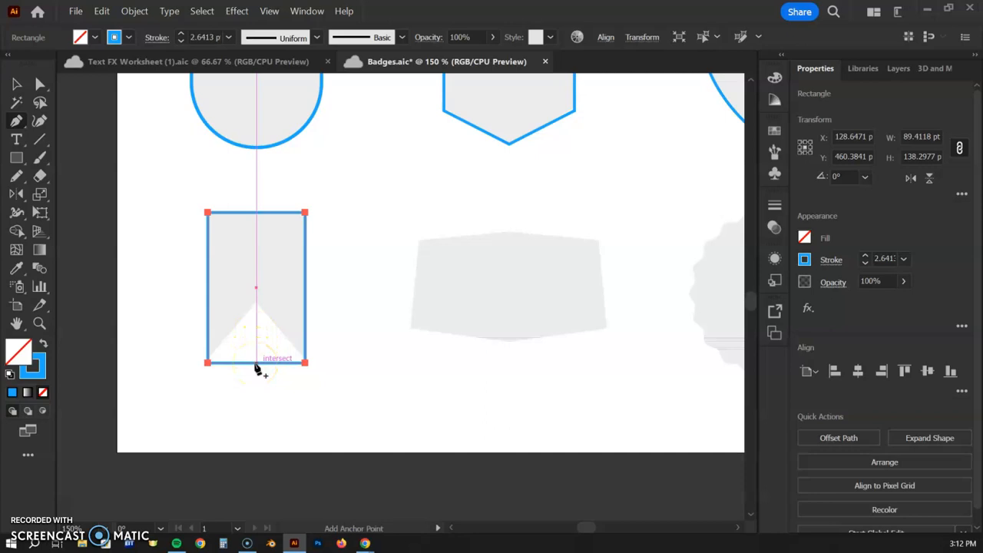
pyautogui.hotkey('ctrl', '+')
pyautogui.hotkey('ctrl', '+')
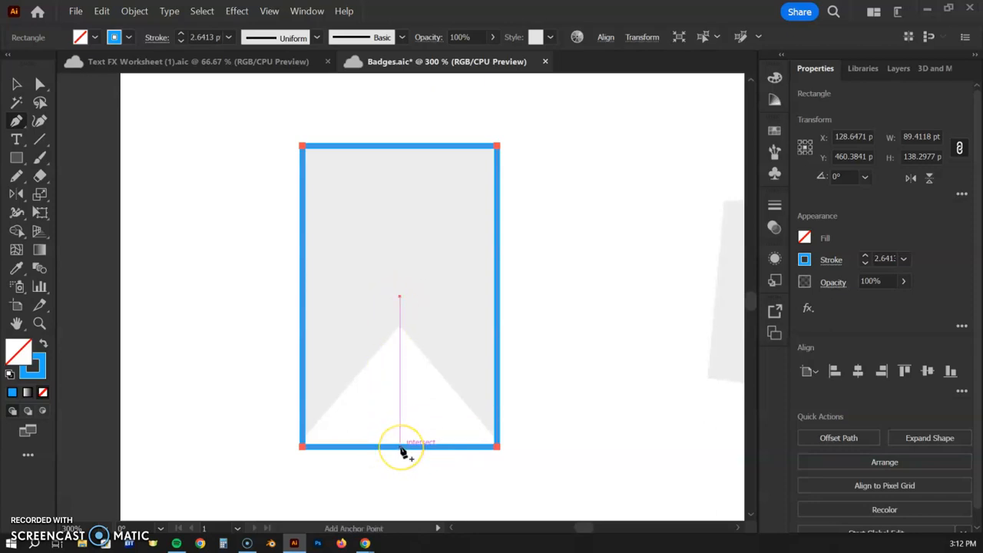
pyautogui.click(400, 448)
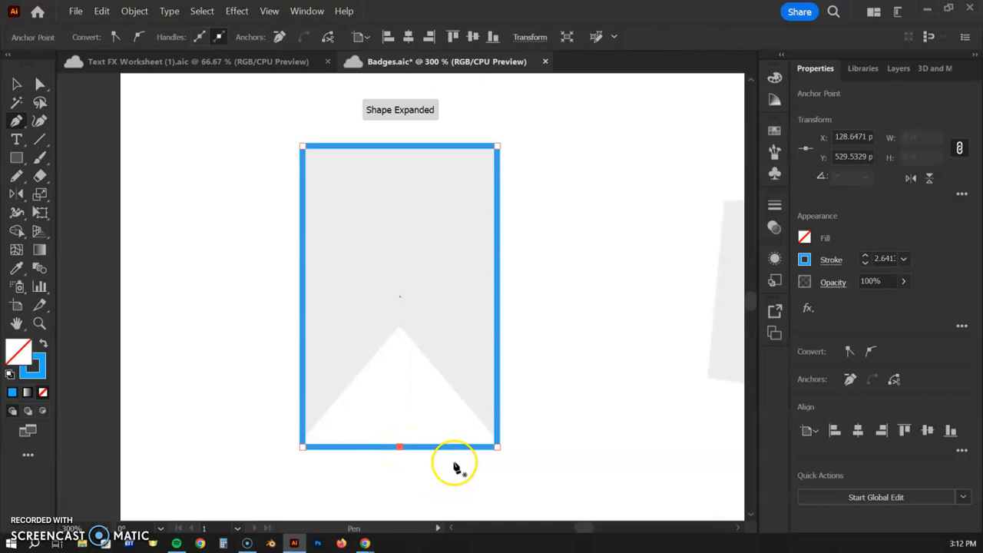
pyautogui.click(40, 84)
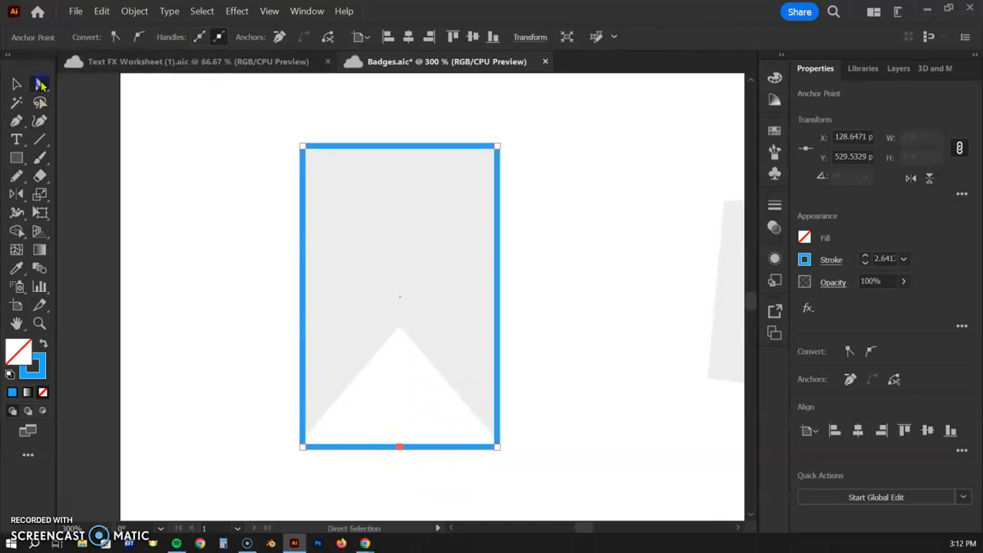
pyautogui.moveTo(398, 447)
pyautogui.mouseDown()
pyautogui.moveTo(417, 397)
pyautogui.moveTo(389, 384)
pyautogui.moveTo(399, 380)
pyautogui.moveTo(405, 232)
pyautogui.moveTo(400, 333)
pyautogui.mouseUp()
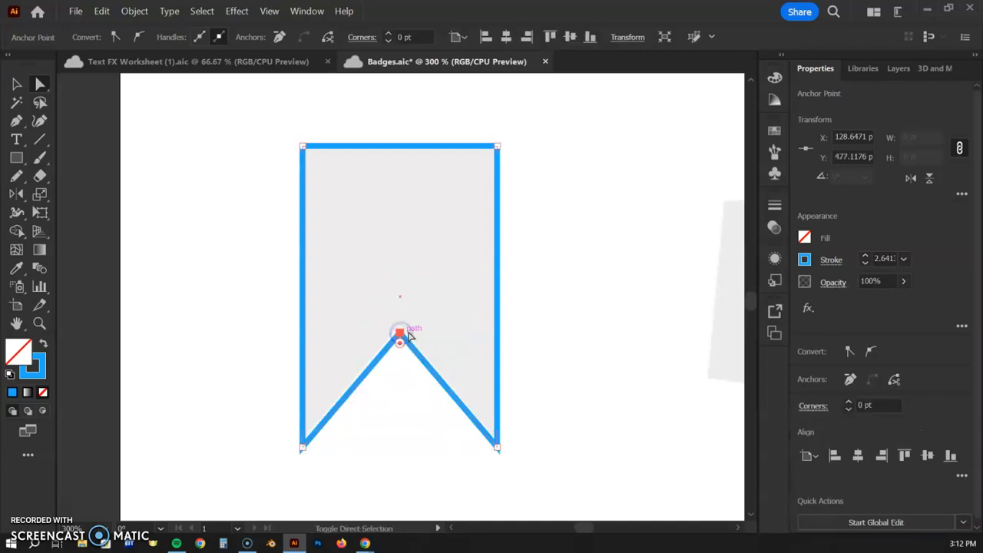
# Step: Select the finished ribbon shape and save the document
pyautogui.click(16, 83)
pyautogui.moveTo(235, 112); pyautogui.dragTo(542, 496)
pyautogui.hotkey('ctrl', '-')
pyautogui.hotkey('ctrl', '-')
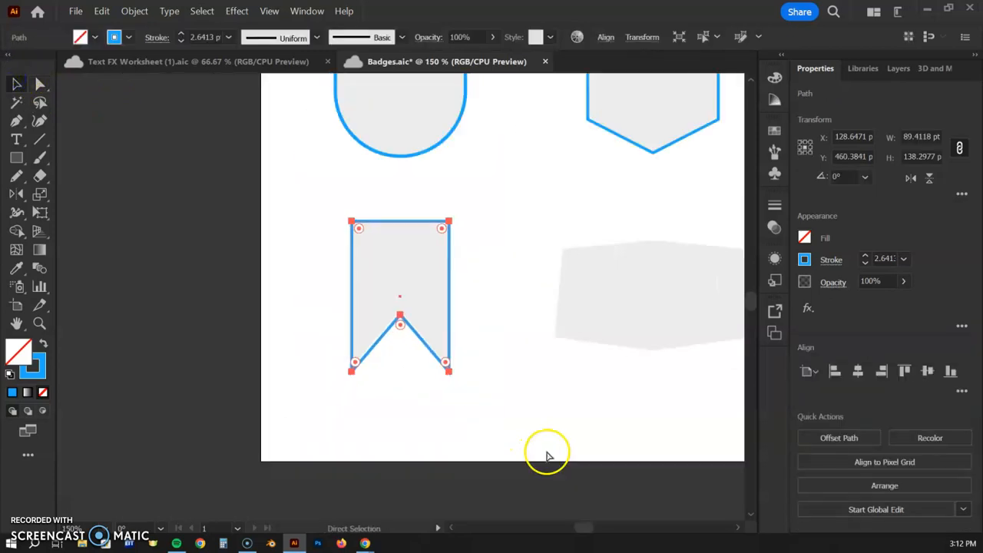
pyautogui.moveTo(519, 245); pyautogui.dragTo(420, 358)
pyautogui.hotkey('ctrl', '-')
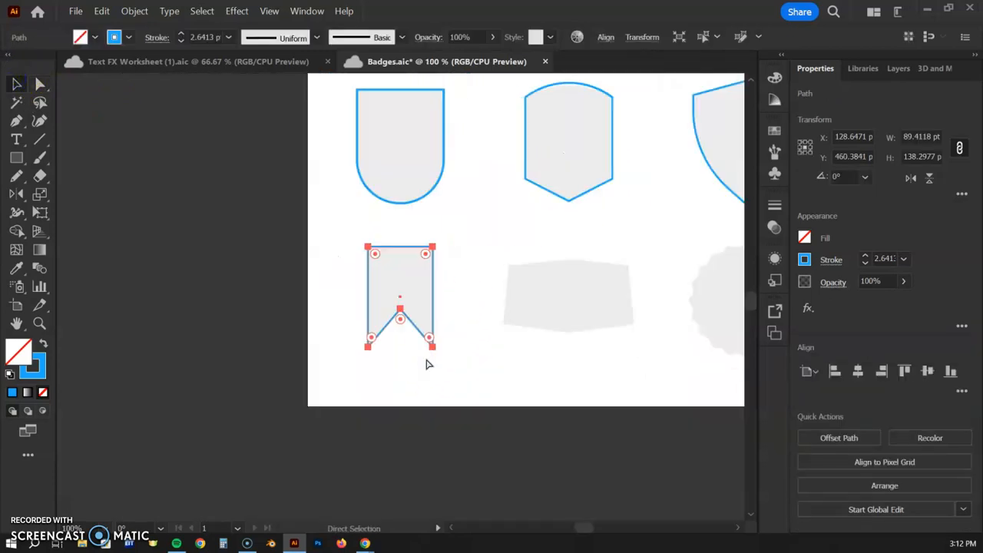
pyautogui.moveTo(533, 257); pyautogui.dragTo(343, 330)
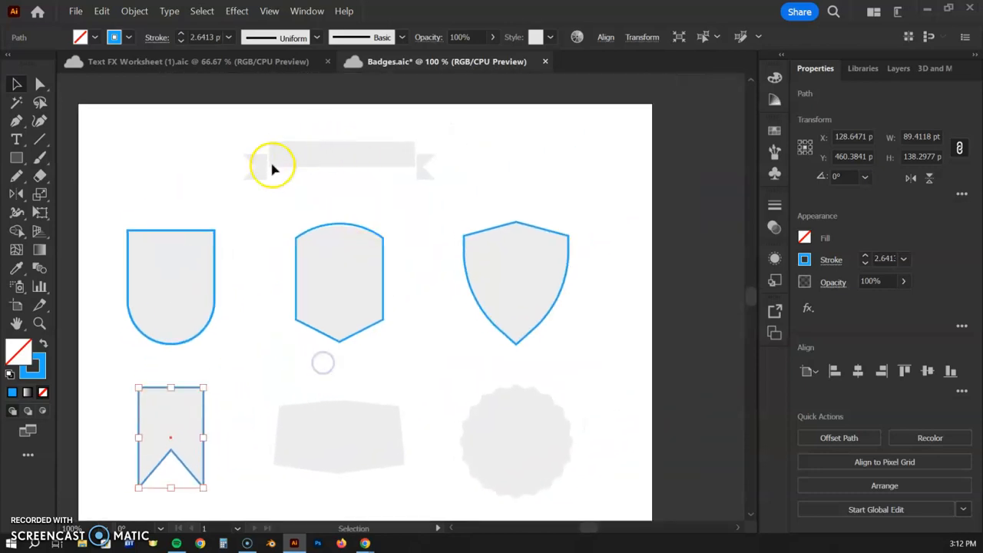
pyautogui.hotkey('ctrl', 's')
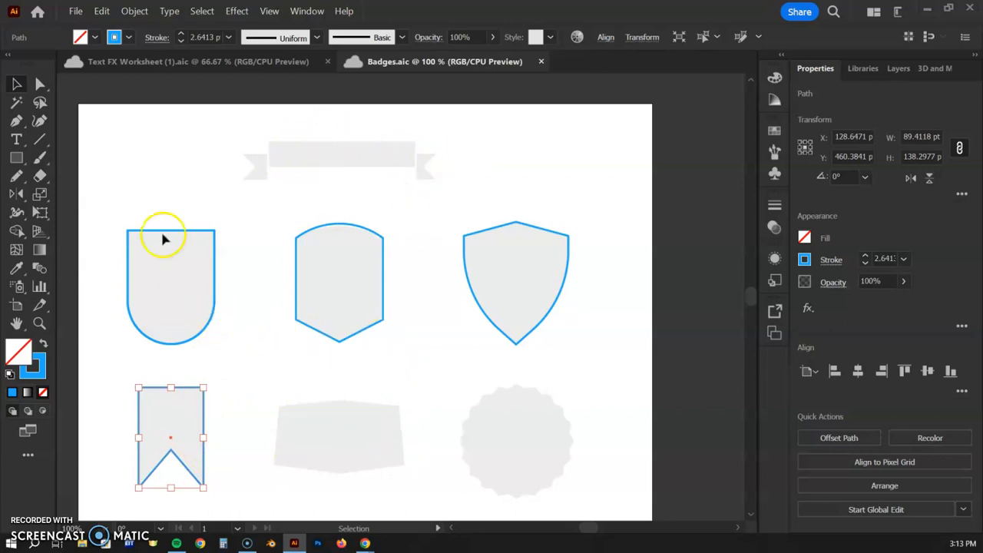
# Step: Draw a rectangle about 181 by 88 pt over the wide six-sided template in the bottom row
pyautogui.click(16, 120)
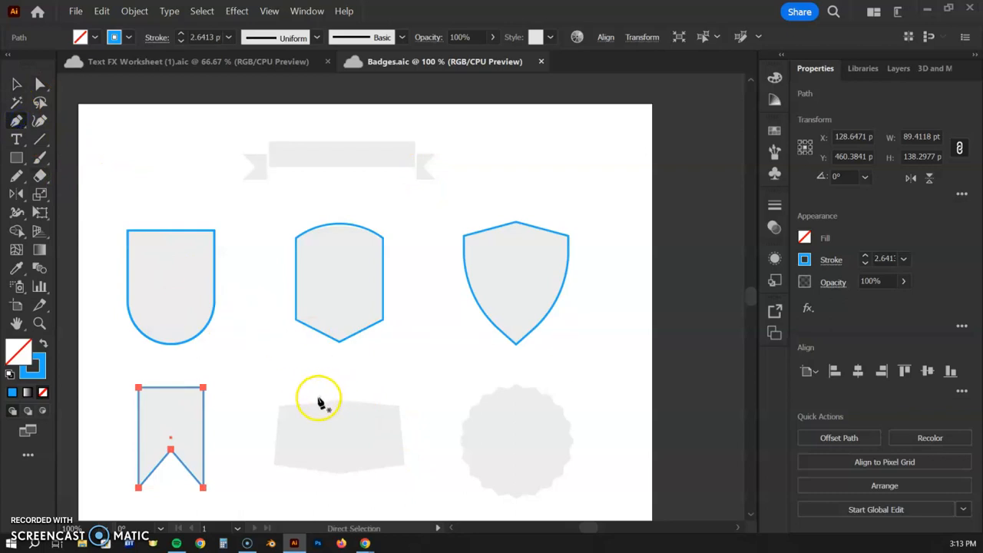
pyautogui.hotkey('ctrl', '=')
pyautogui.hotkey('ctrl', '=')
pyautogui.moveTo(625, 268); pyautogui.dragTo(266, 207)
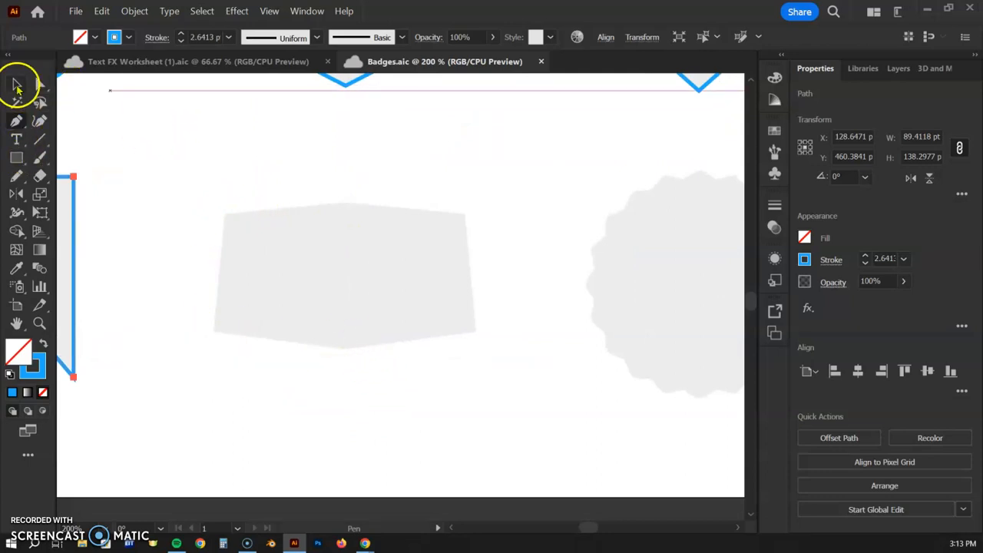
pyautogui.click(16, 157)
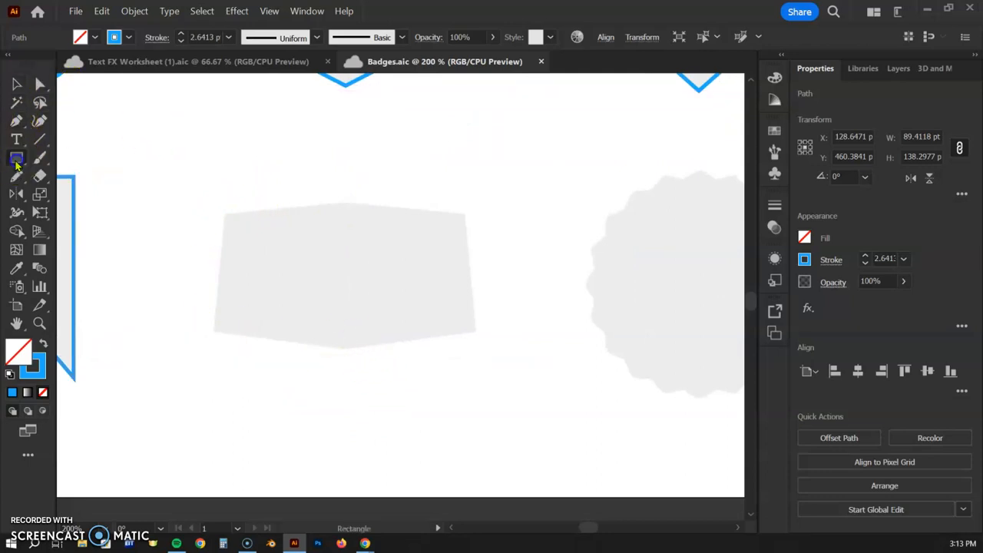
pyautogui.click(211, 211)
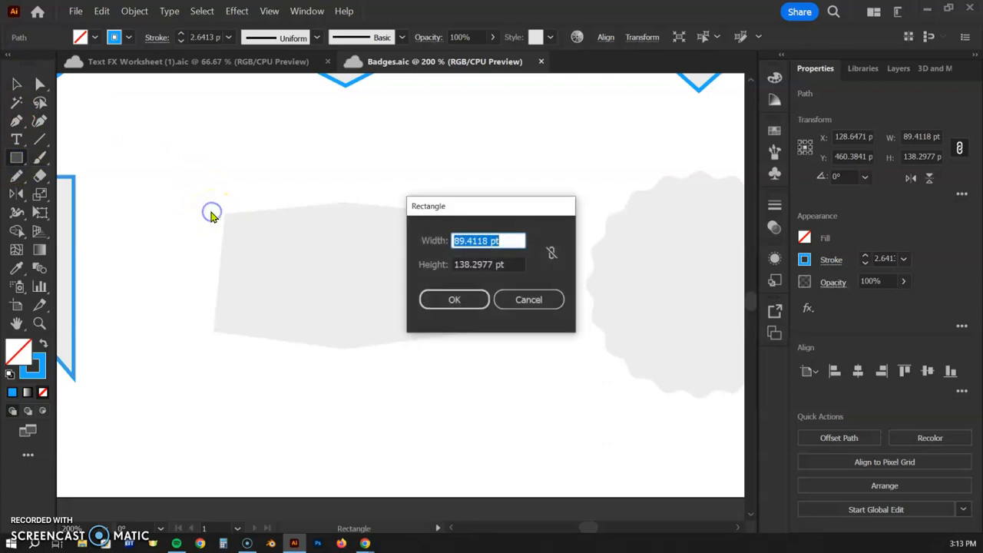
pyautogui.click(546, 301)
pyautogui.moveTo(208, 203)
pyautogui.mouseDown()
pyautogui.moveTo(397, 304)
pyautogui.moveTo(475, 331)
pyautogui.mouseUp()
pyautogui.moveTo(208, 266); pyautogui.dragTo(212, 265)
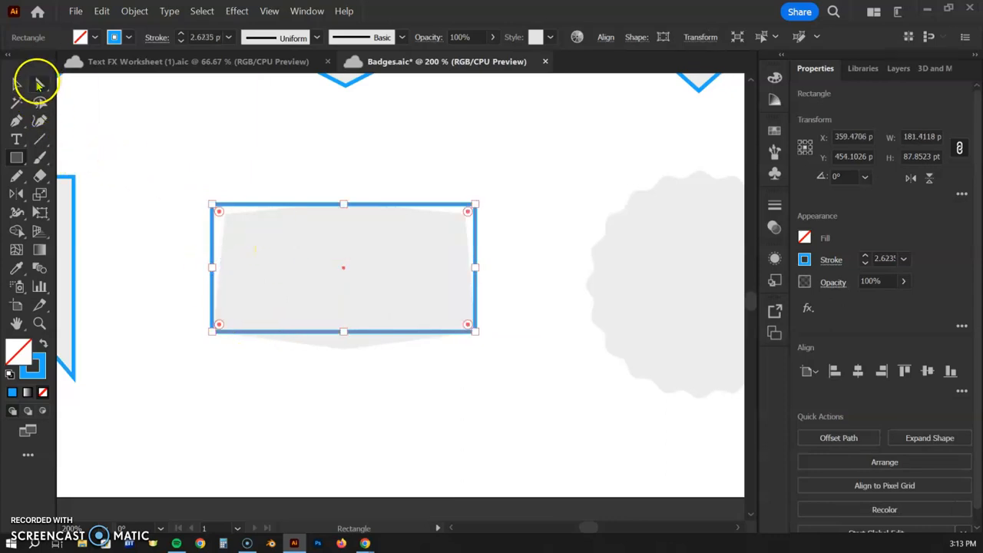
# Step: Add midpoint anchors to the wide rectangle's top and bottom edges and lower the bottom one about 12 pt to the template's point
pyautogui.click(17, 121)
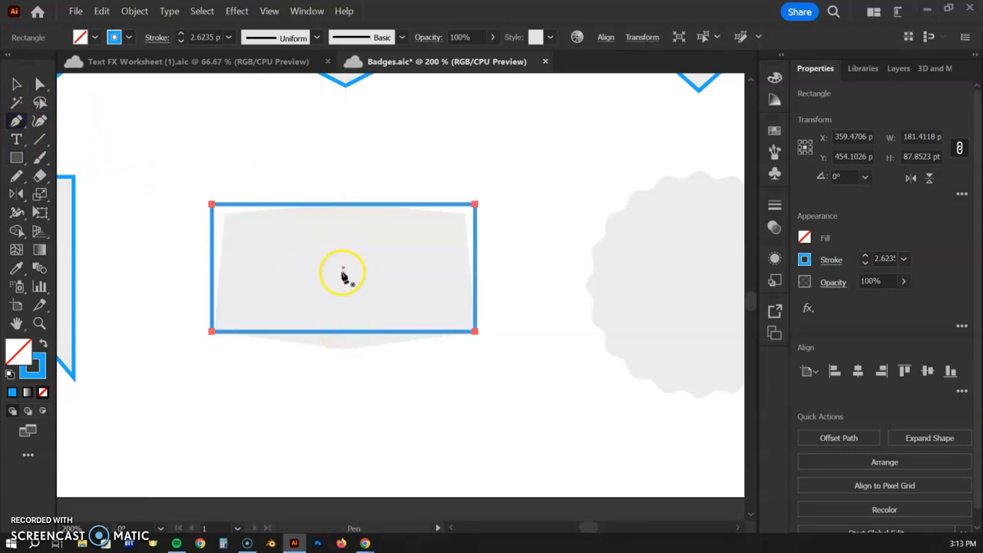
pyautogui.click(343, 332)
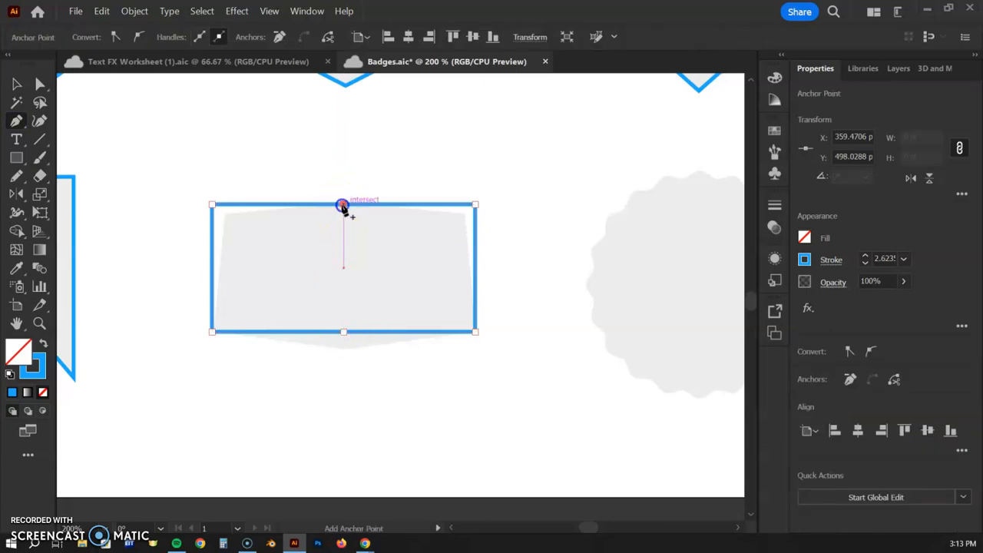
pyautogui.click(40, 82)
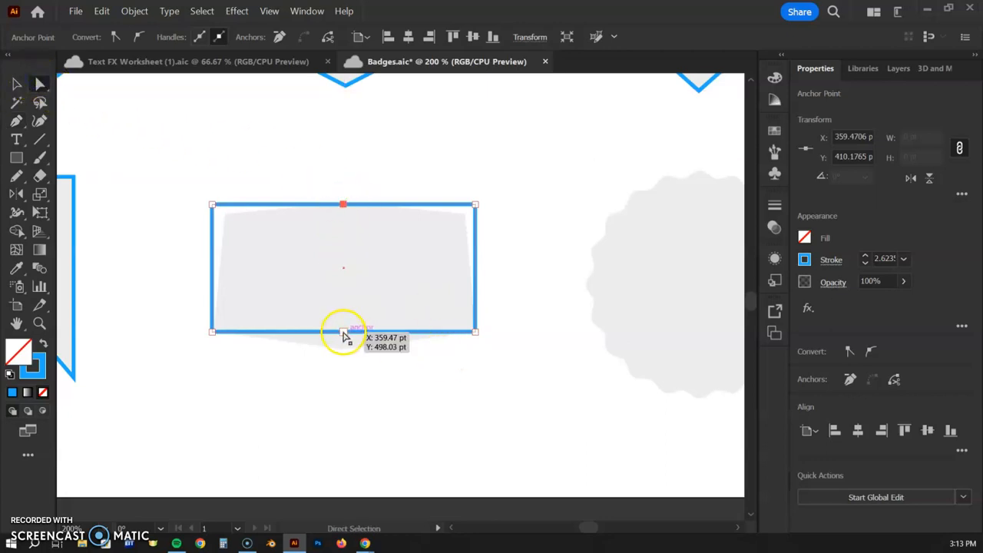
pyautogui.moveTo(343, 335); pyautogui.dragTo(345, 347)
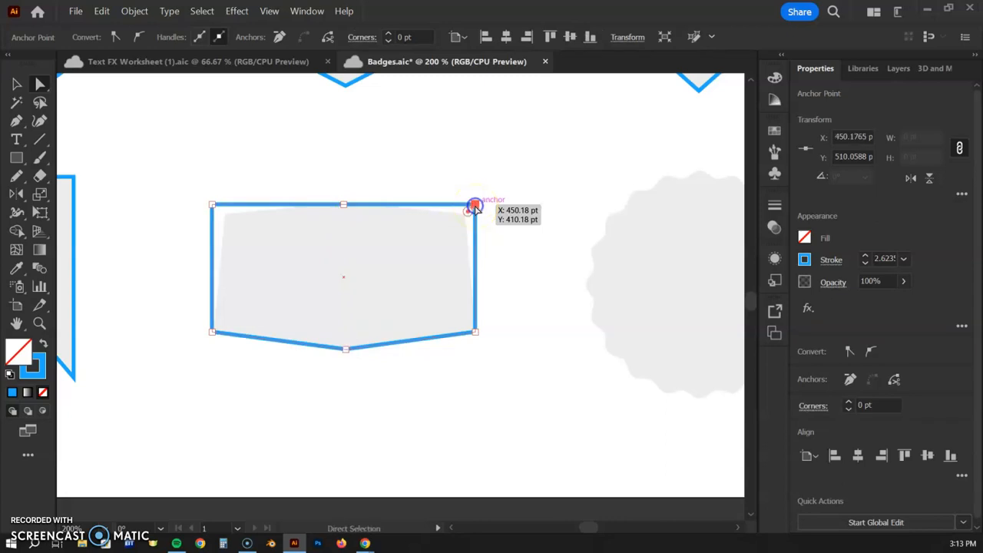
# Step: Move the upper-right corner anchor of the wide six-sided shape down 7 pt and inward 7 pt to match the template
pyautogui.click(474, 206)
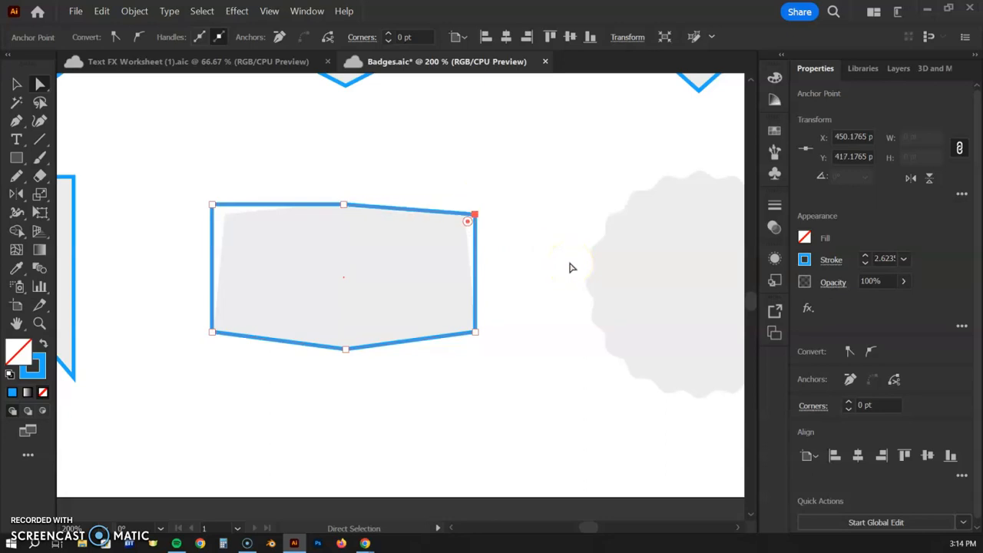
pyautogui.press('Left')
pyautogui.press('Left')
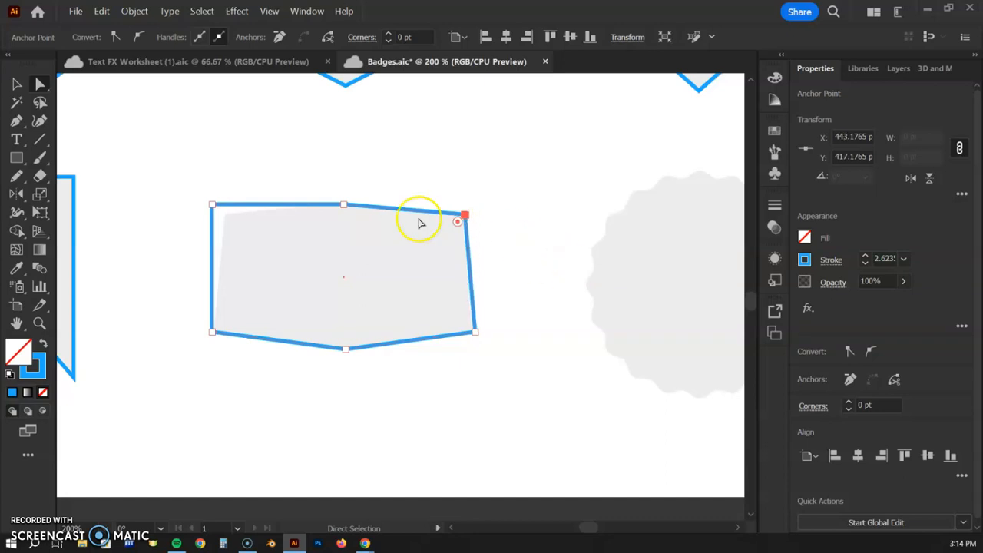
# Step: Move the wide shape's upper-left corner anchor down and inward 7 pt to mirror the opposite corner, and deselect the shape
pyautogui.click(213, 205)
pyautogui.press('Down')
pyautogui.press('Down')
pyautogui.press('Down')
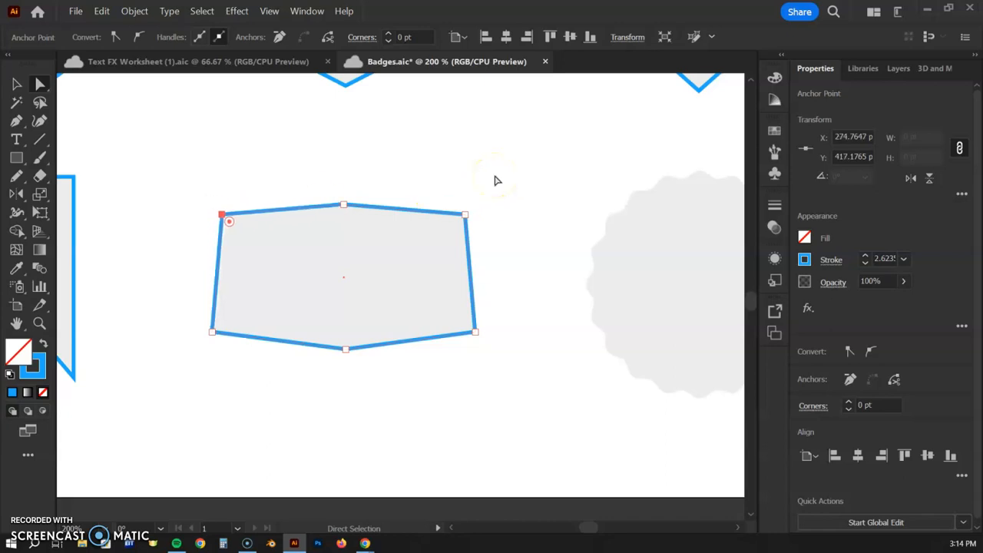
pyautogui.click(16, 84)
pyautogui.click(301, 163)
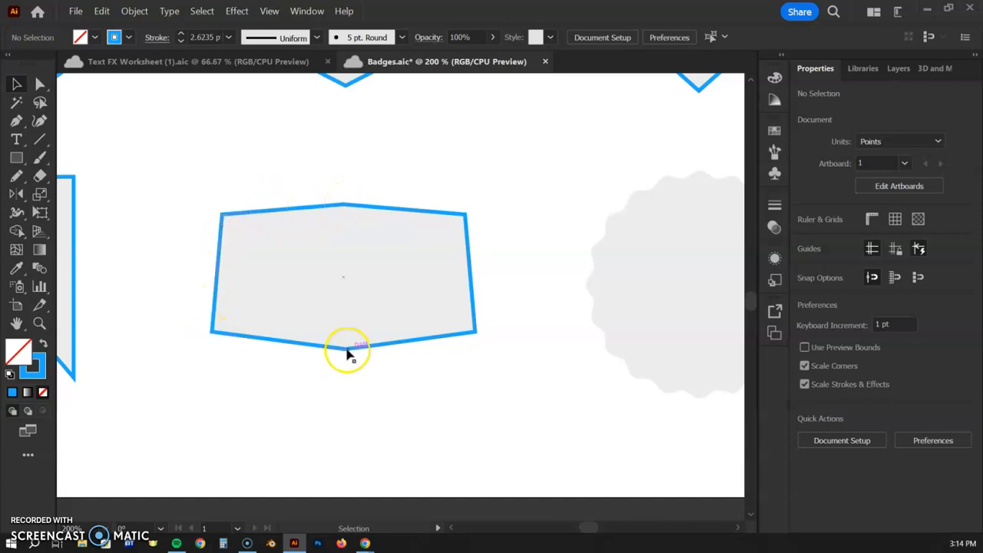
# Step: Draw a circle about 150 pt in diameter and centre it over the scalloped round template in the bottom row
pyautogui.moveTo(553, 151); pyautogui.dragTo(240, 185)
pyautogui.moveTo(371, 330); pyautogui.dragTo(351, 305)
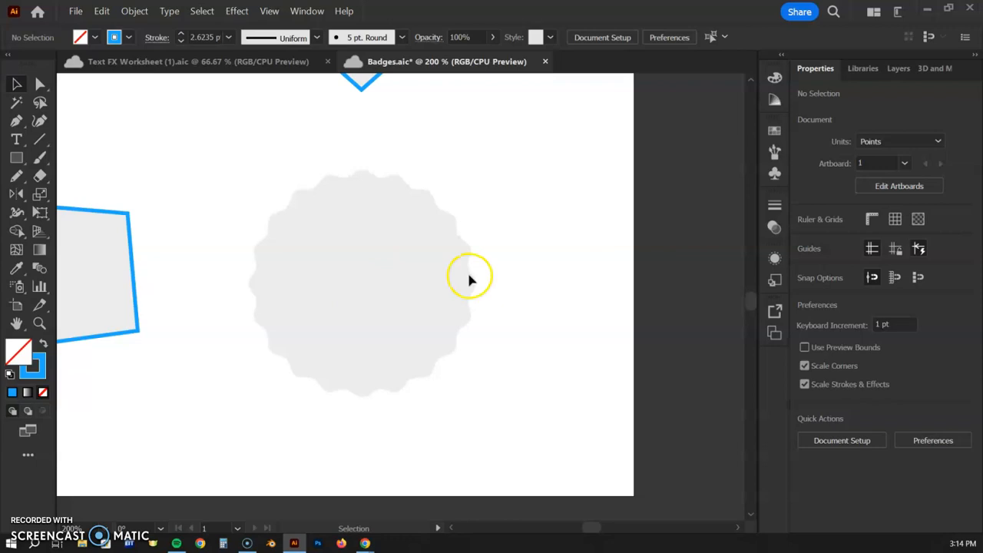
pyautogui.click(13, 156)
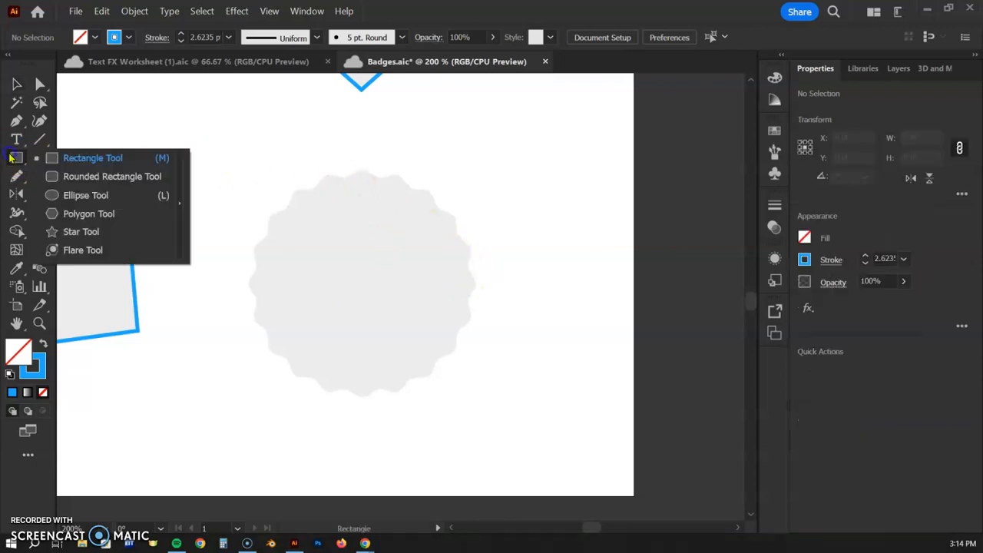
pyautogui.click(76, 196)
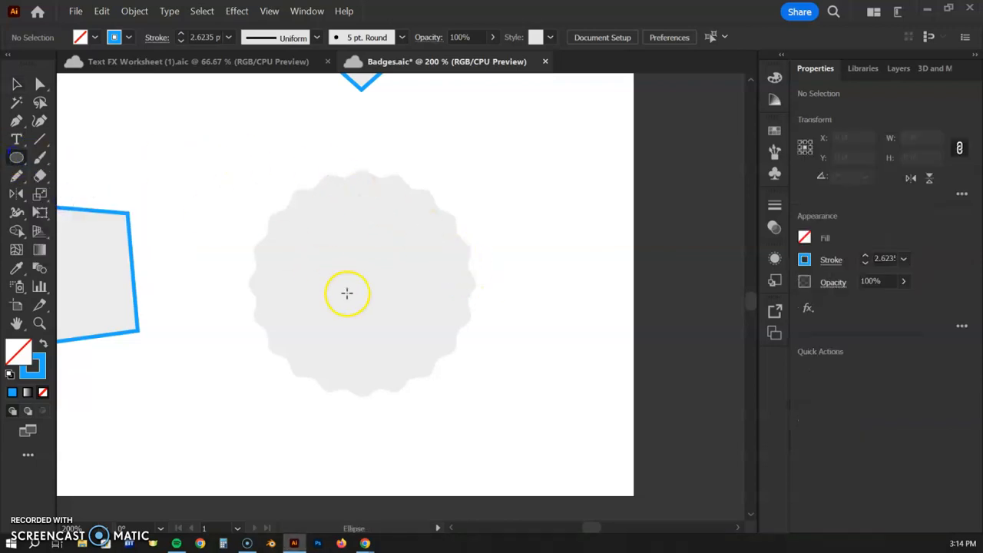
pyautogui.moveTo(277, 186); pyautogui.dragTo(424, 386)
pyautogui.click(16, 83)
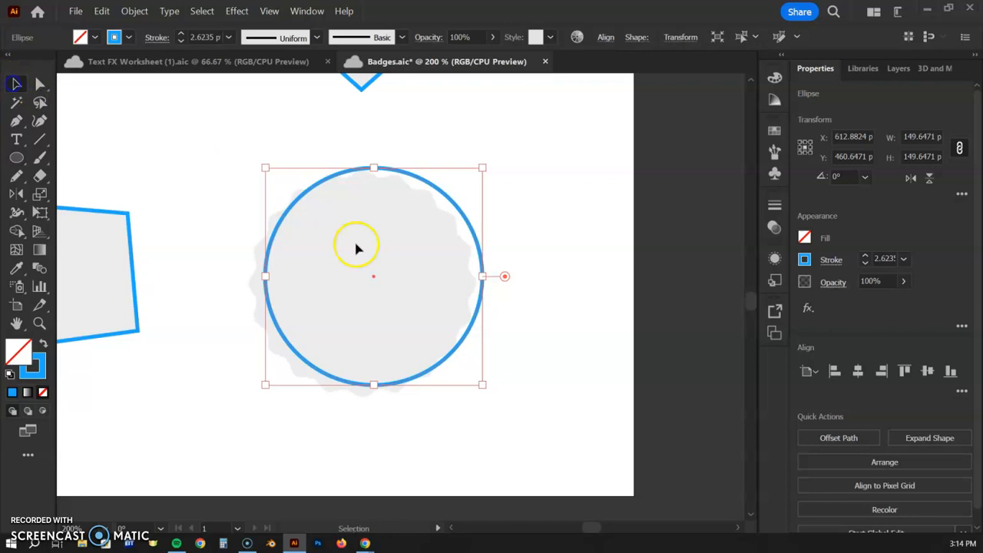
pyautogui.moveTo(374, 281); pyautogui.dragTo(362, 282)
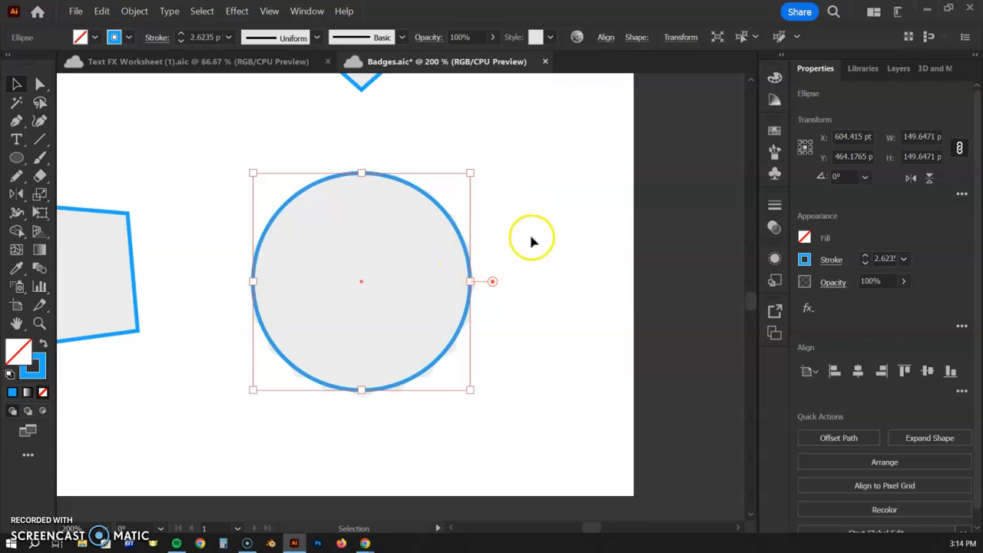
# Step: Start a Zig Zag effect on the circle with an absolute size of 7 pt, 6 ridges per segment and smooth points
pyautogui.click(807, 309)
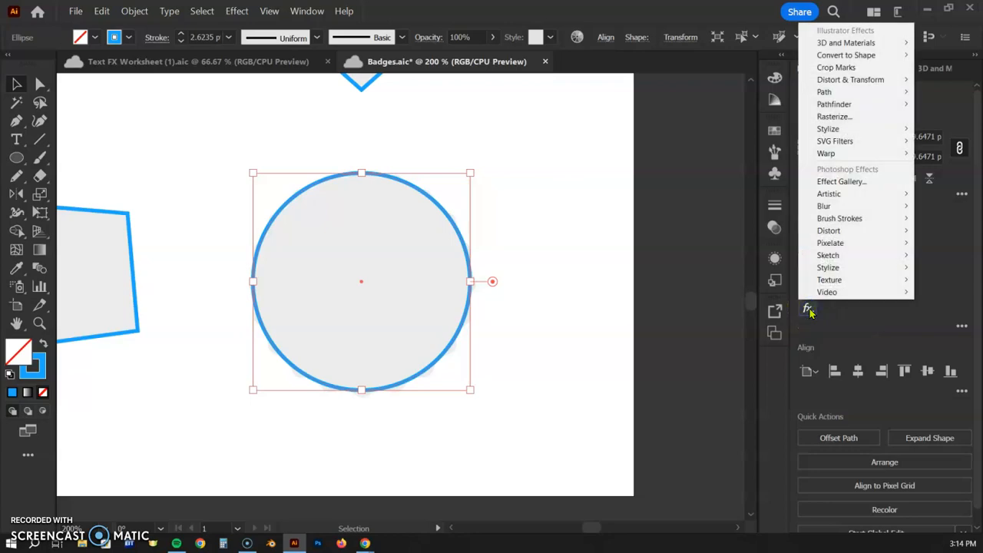
pyautogui.moveTo(882, 90)
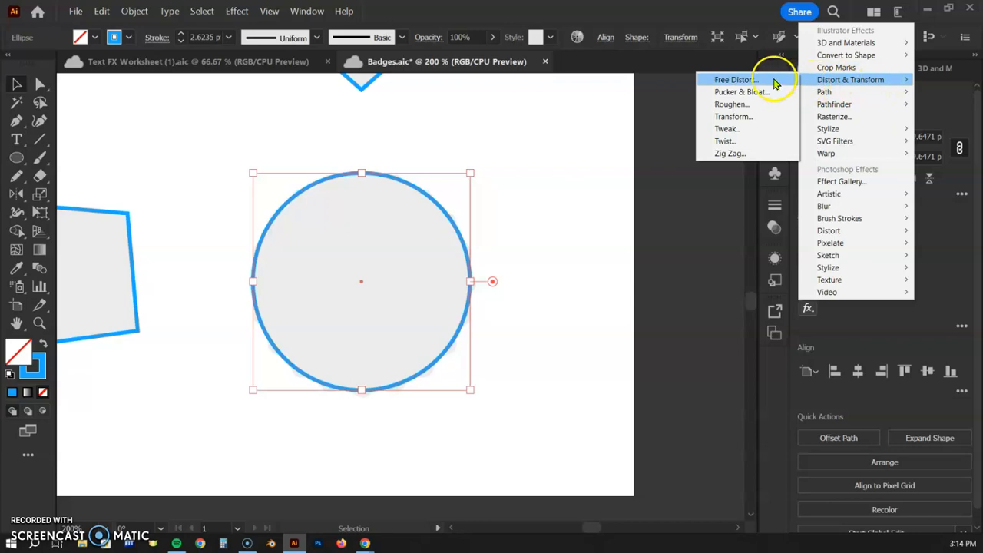
pyautogui.click(749, 154)
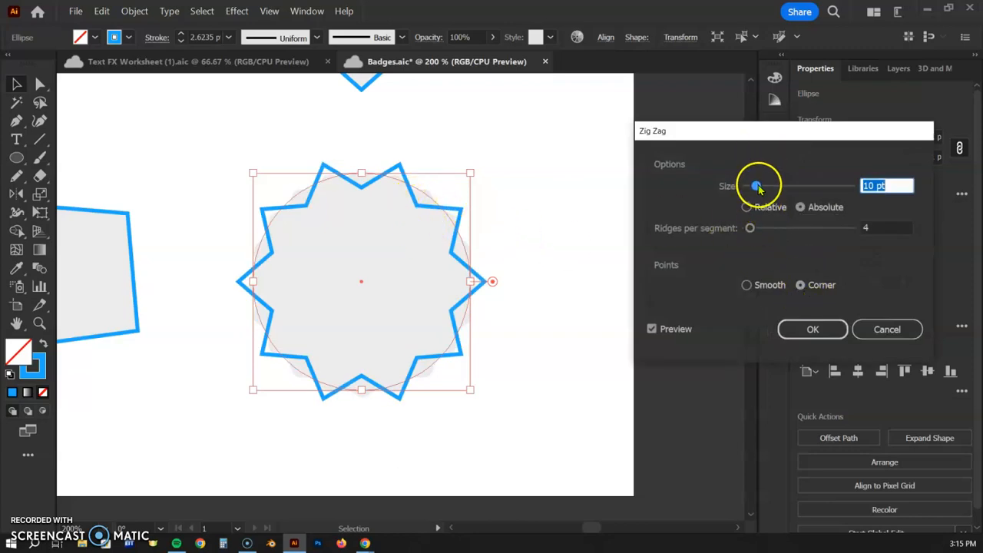
pyautogui.click(751, 228)
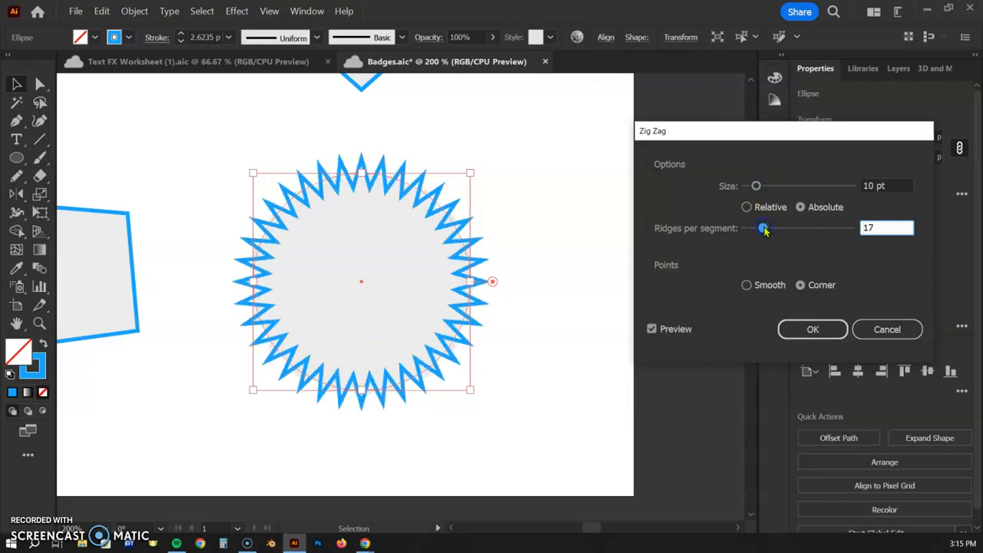
pyautogui.moveTo(770, 227); pyautogui.dragTo(750, 228)
pyautogui.moveTo(756, 186); pyautogui.dragTo(791, 186)
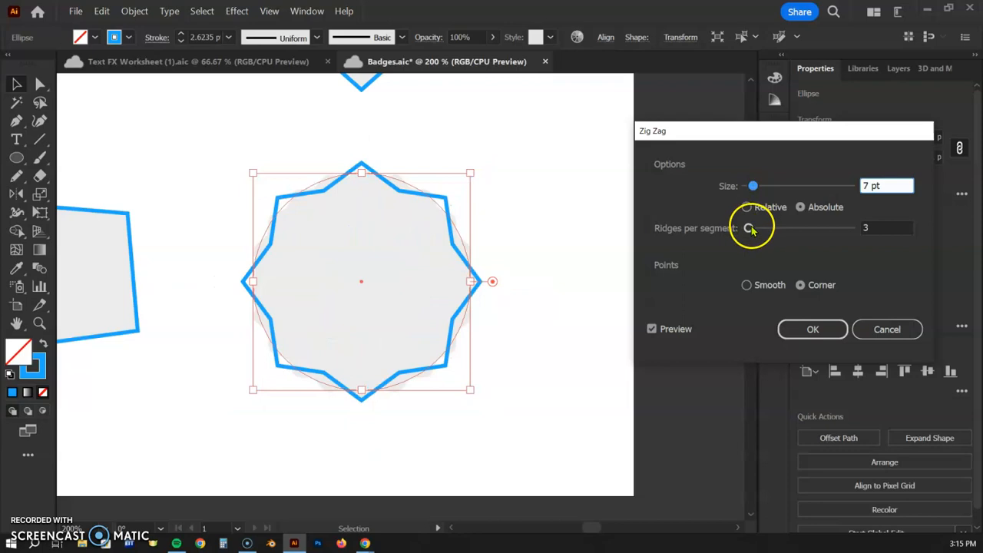
pyautogui.moveTo(751, 227); pyautogui.dragTo(754, 229)
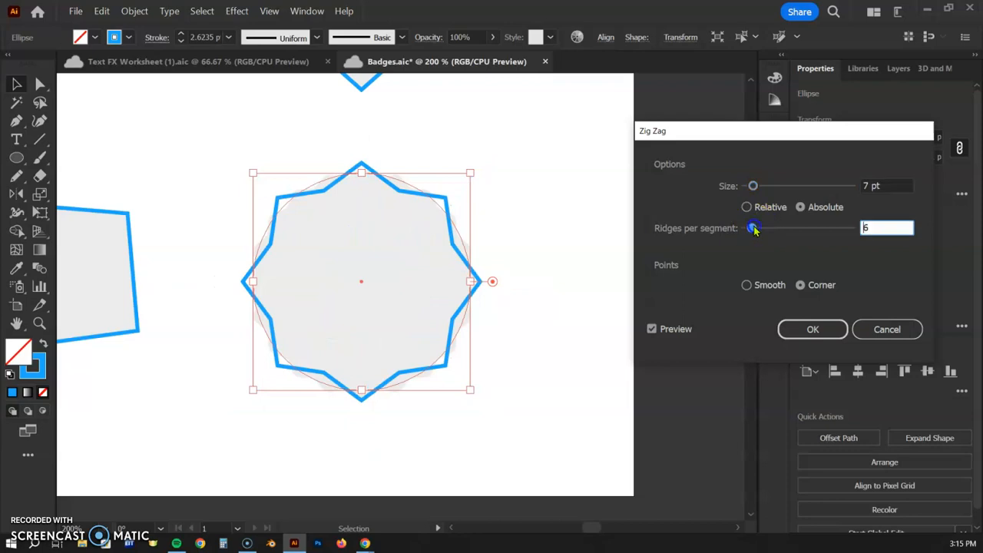
pyautogui.click(746, 284)
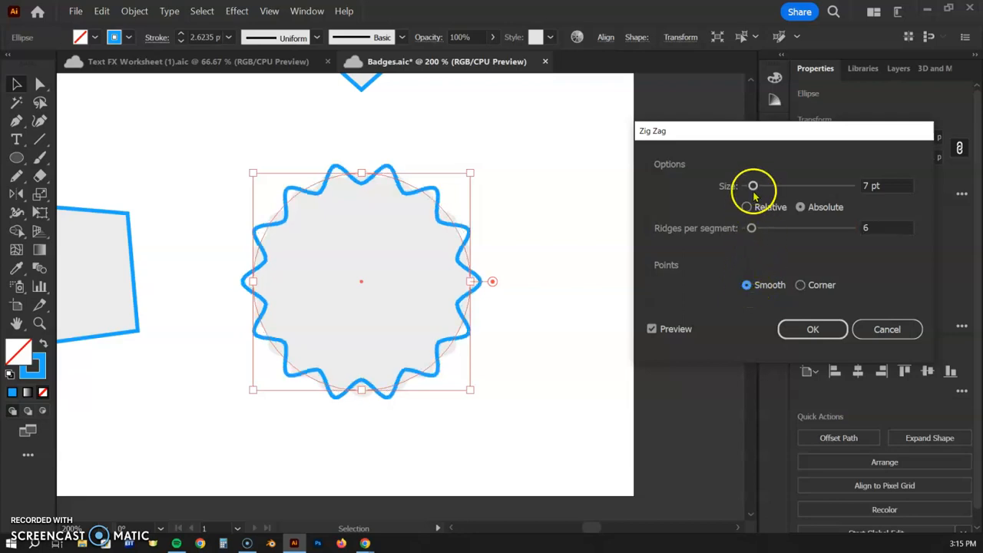
# Step: Refine the Zig Zag to 3 pt size and 9 ridges per segment, apply it and deselect the circle
pyautogui.moveTo(752, 185); pyautogui.dragTo(748, 185)
pyautogui.moveTo(751, 228); pyautogui.dragTo(755, 229)
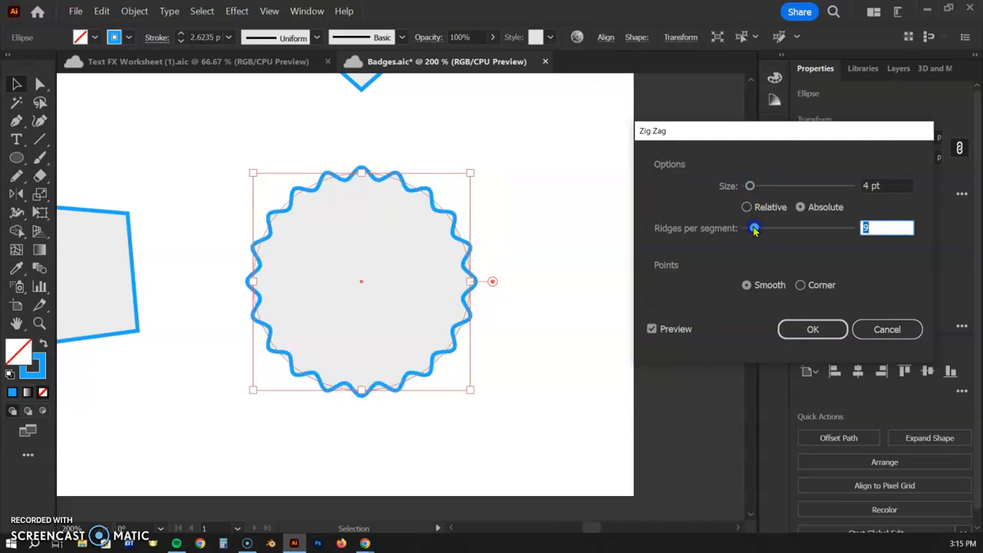
pyautogui.moveTo(750, 185); pyautogui.dragTo(749, 186)
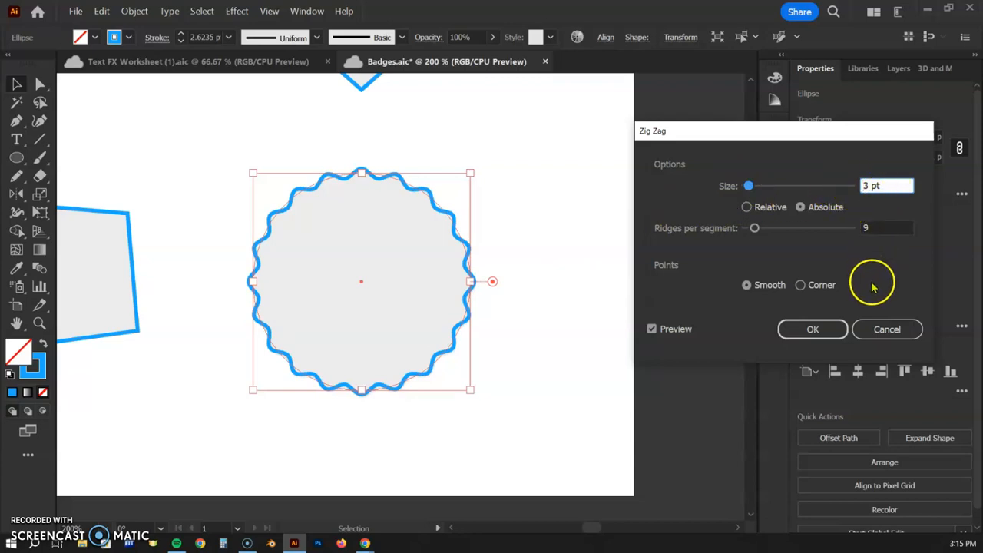
pyautogui.click(814, 329)
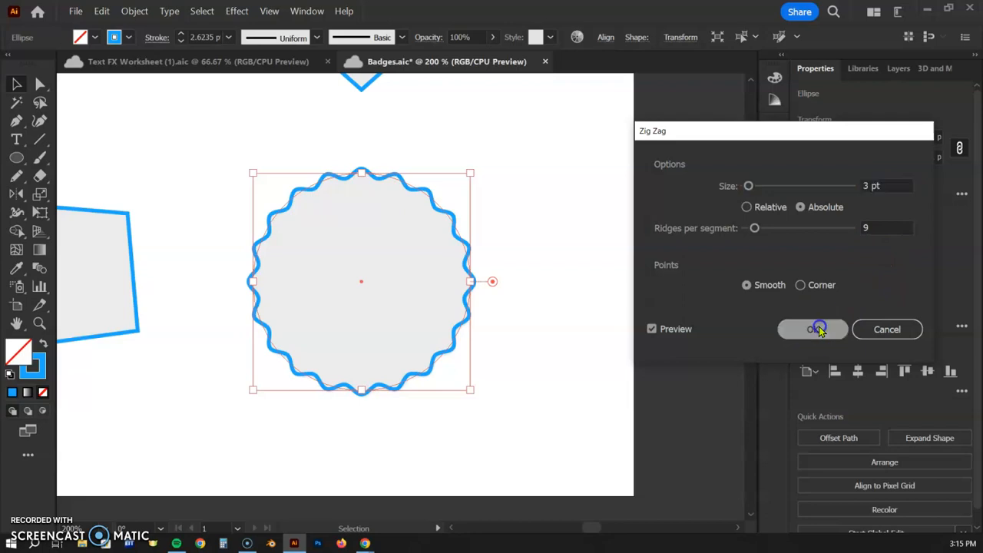
pyautogui.click(213, 133)
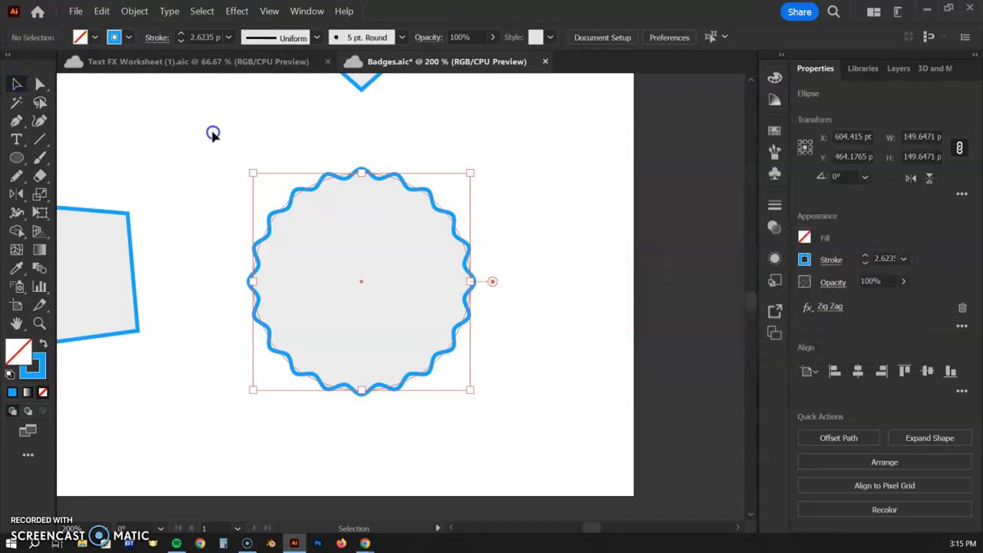
# Step: Review all six badge outlines together, look over the badge logo image results in Chrome and return to Illustrator
pyautogui.moveTo(200, 139); pyautogui.dragTo(291, 189)
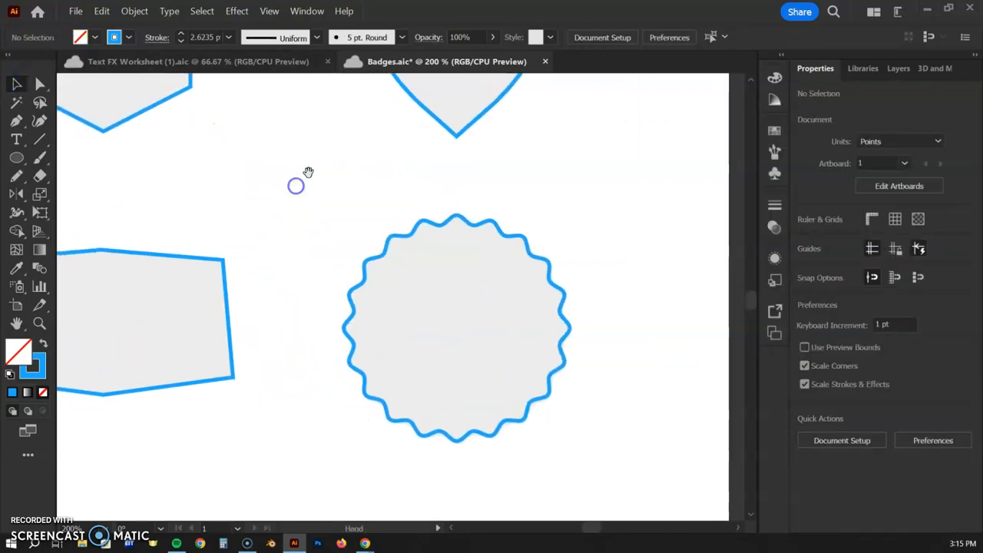
pyautogui.hotkey('ctrl', '-')
pyautogui.hotkey('ctrl', '-')
pyautogui.moveTo(286, 178); pyautogui.dragTo(334, 201)
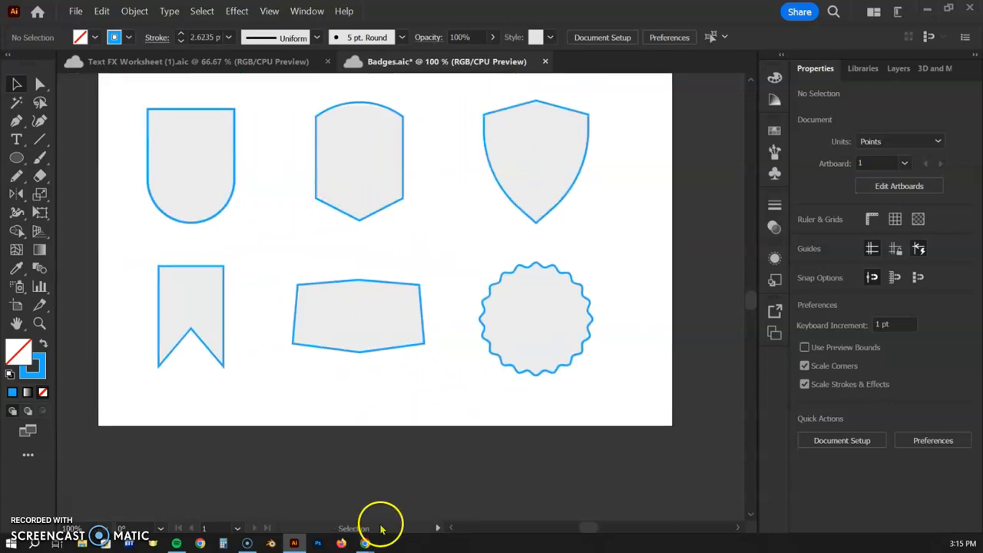
pyautogui.moveTo(365, 542)
pyautogui.click(474, 499)
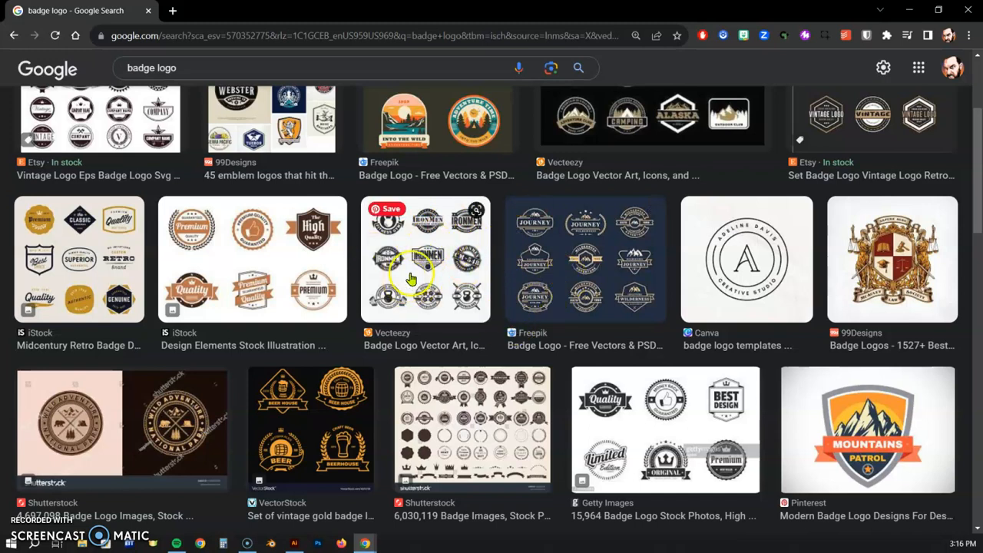
pyautogui.click(294, 543)
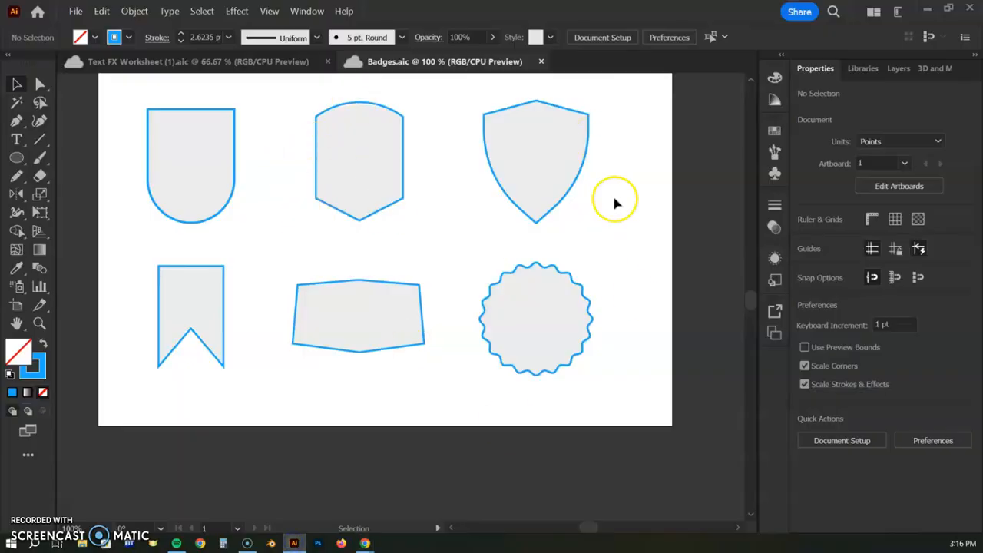